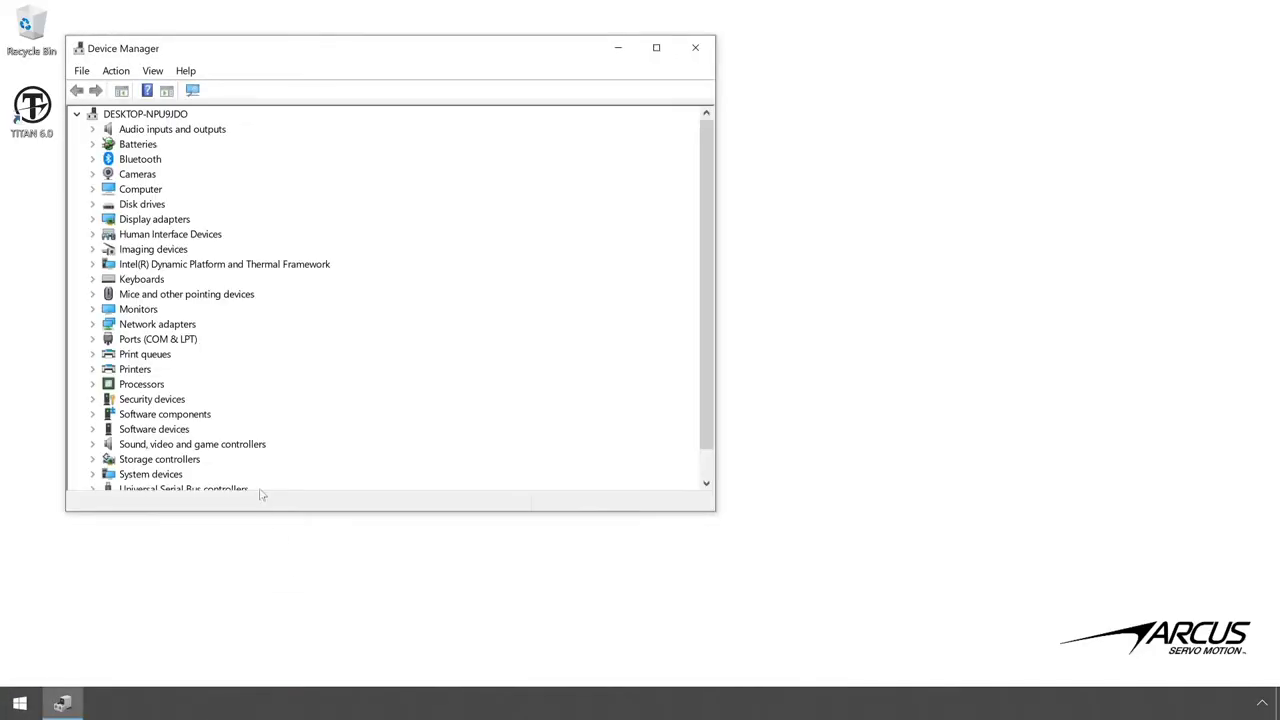
Expand Ports (COM & LPT) in Device Manager to find the CP210x bridge on COM14
left_click(93, 339)
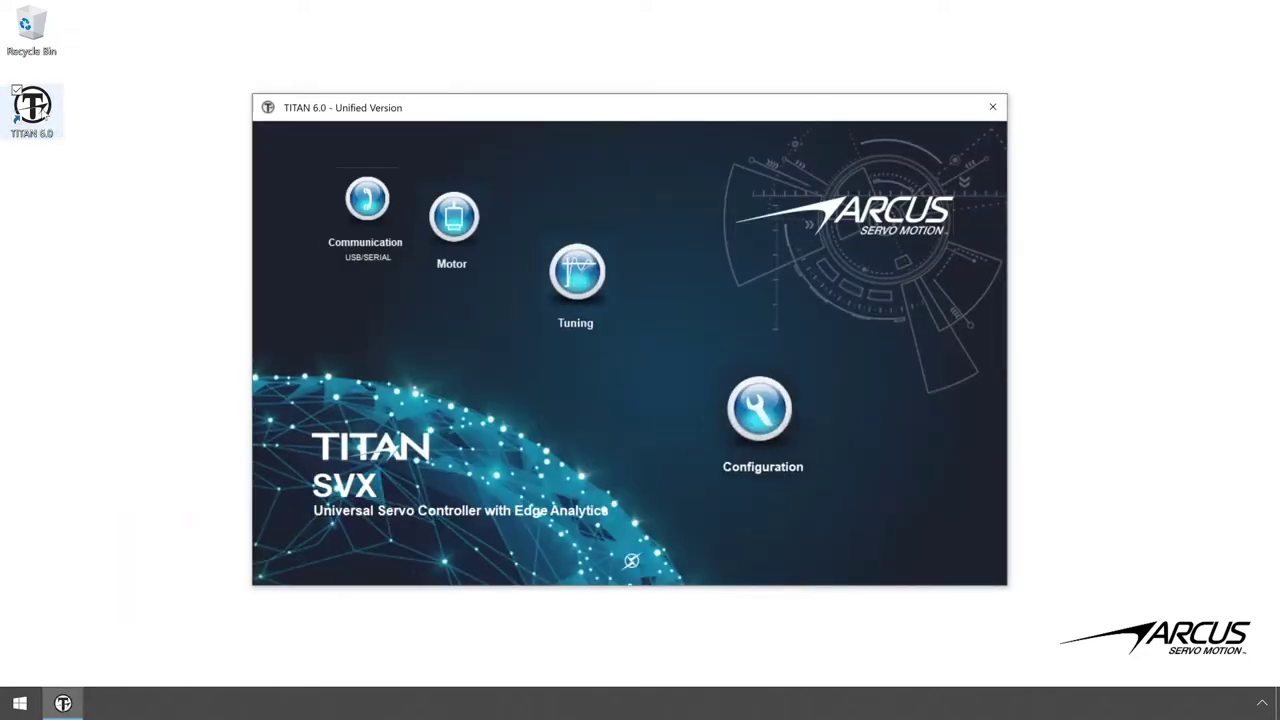
Confirm serial communication with the SVX-ETH controller on COM14, close the setup and open Test Drive
left_click(371, 197)
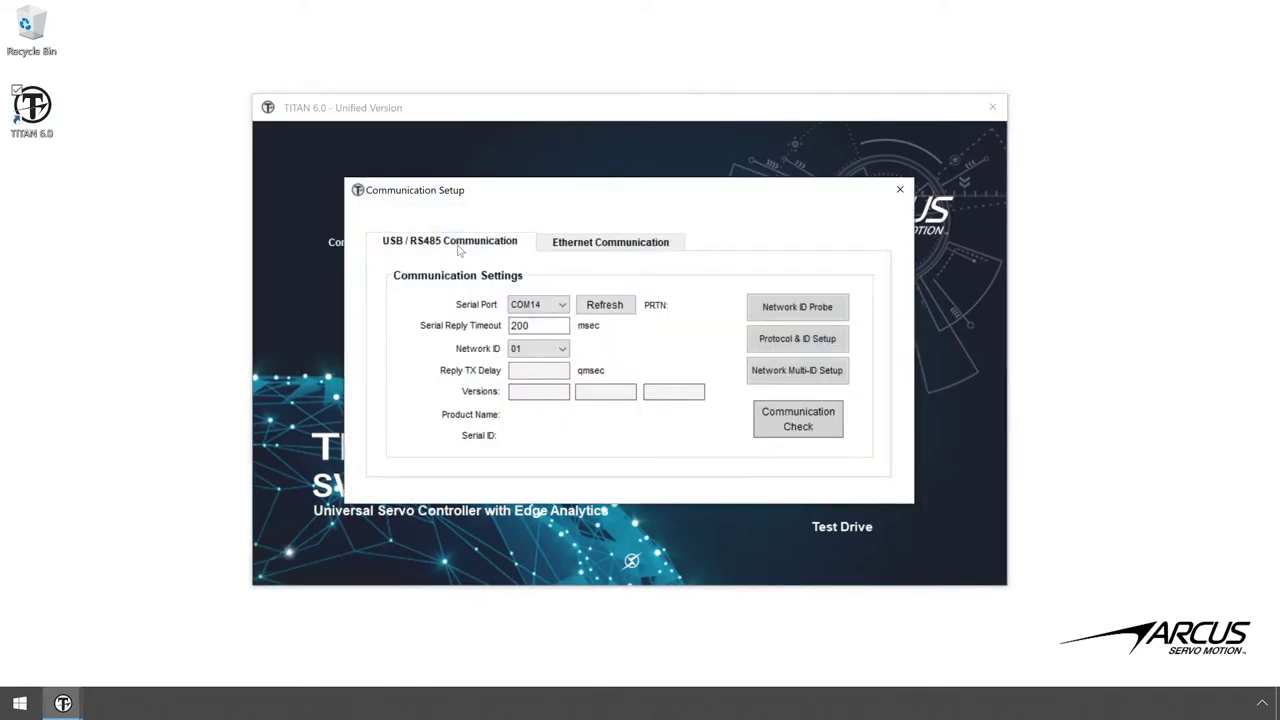
left_click(563, 307)
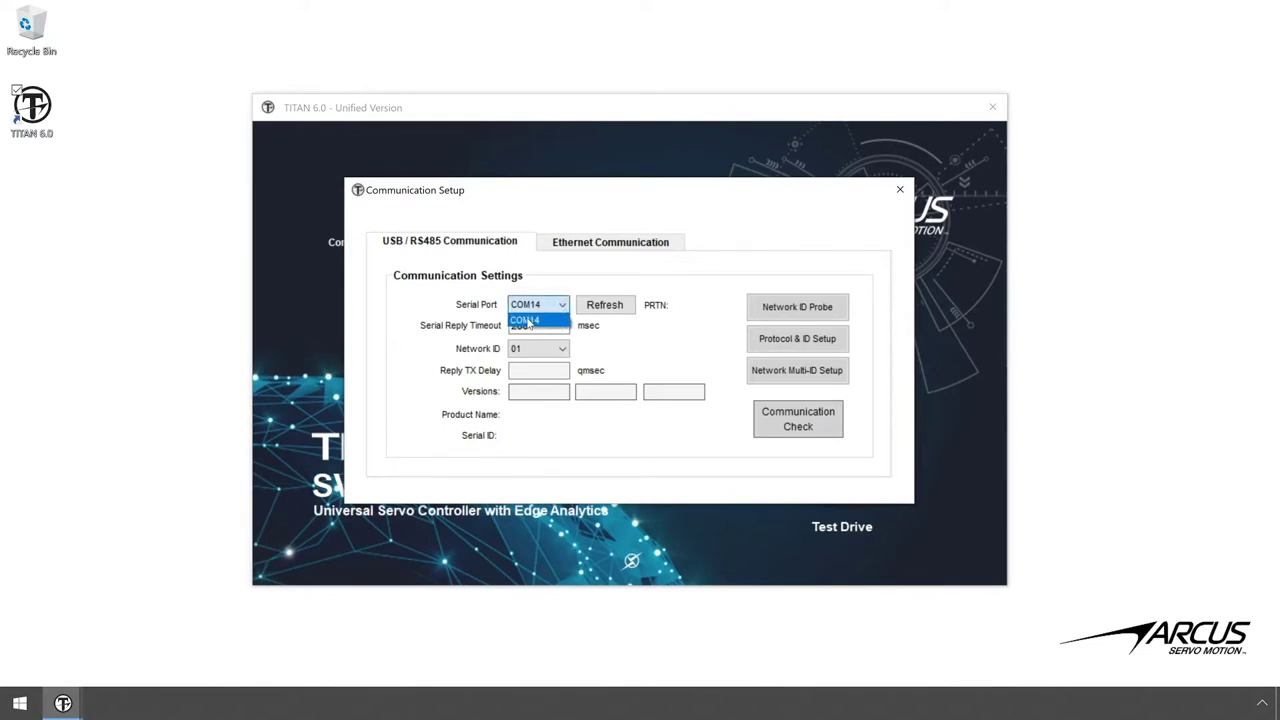
left_click(555, 320)
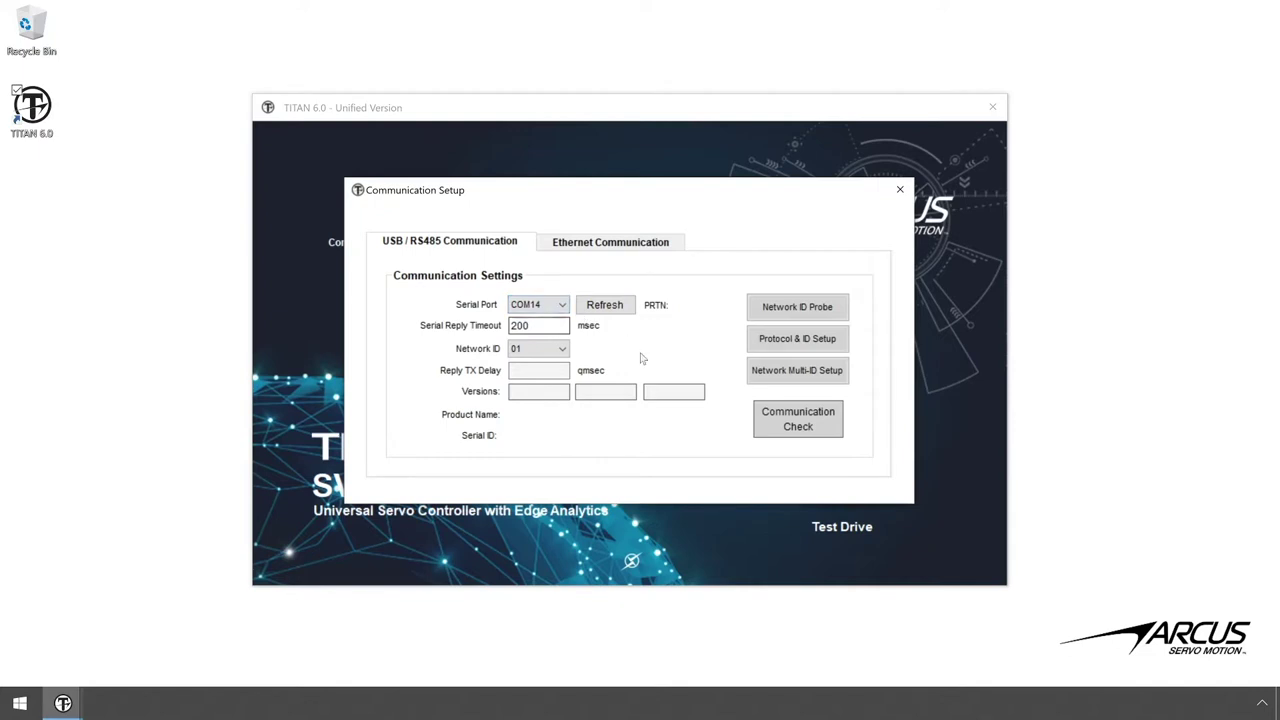
left_click(795, 430)
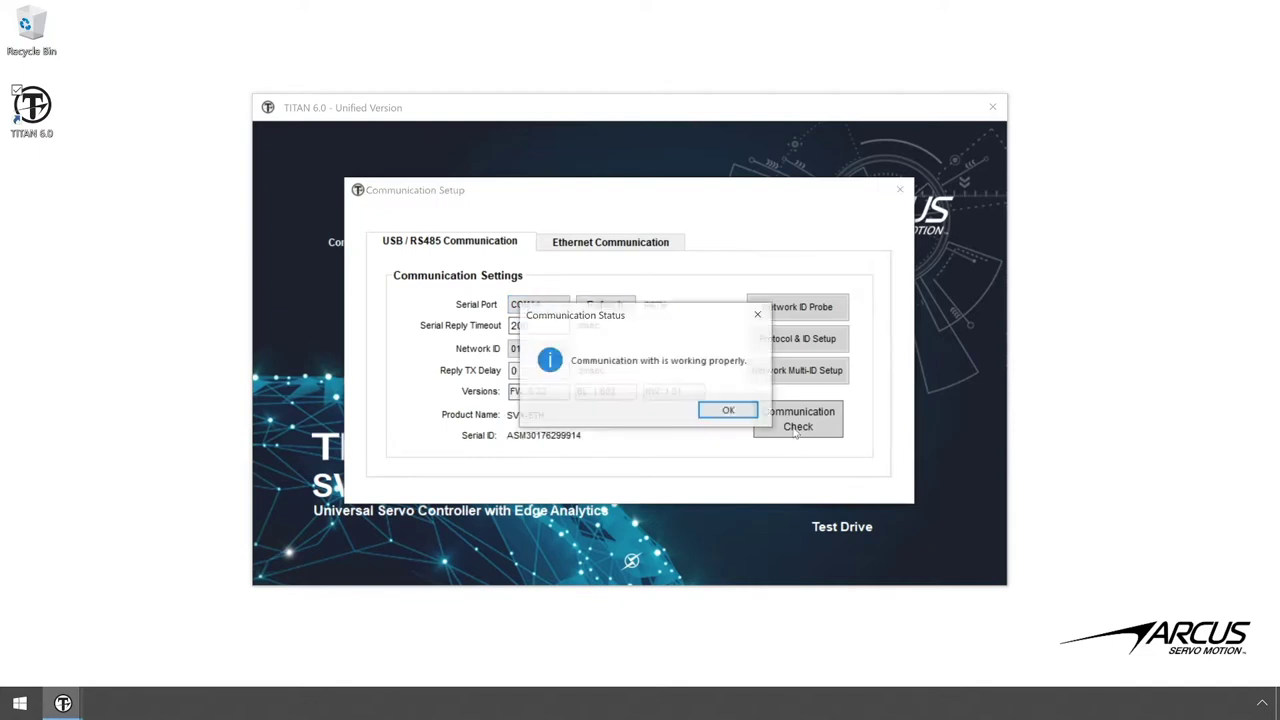
left_click(745, 416)
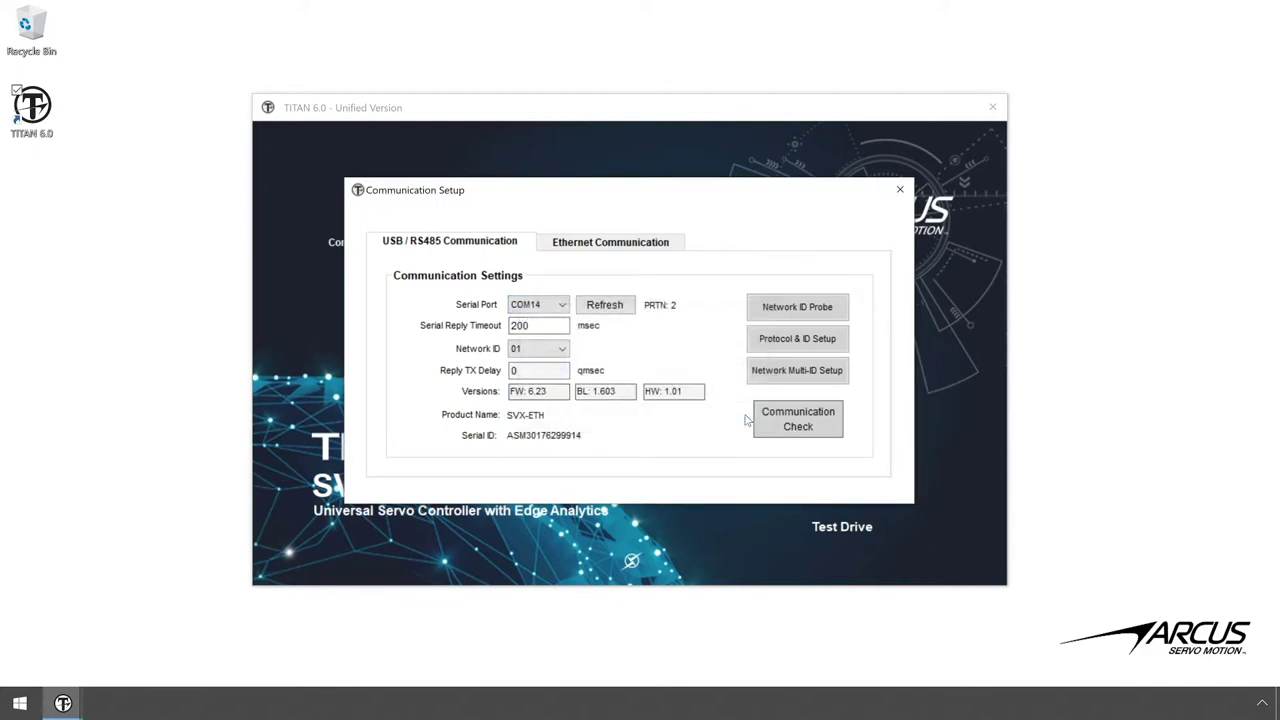
left_click(900, 189)
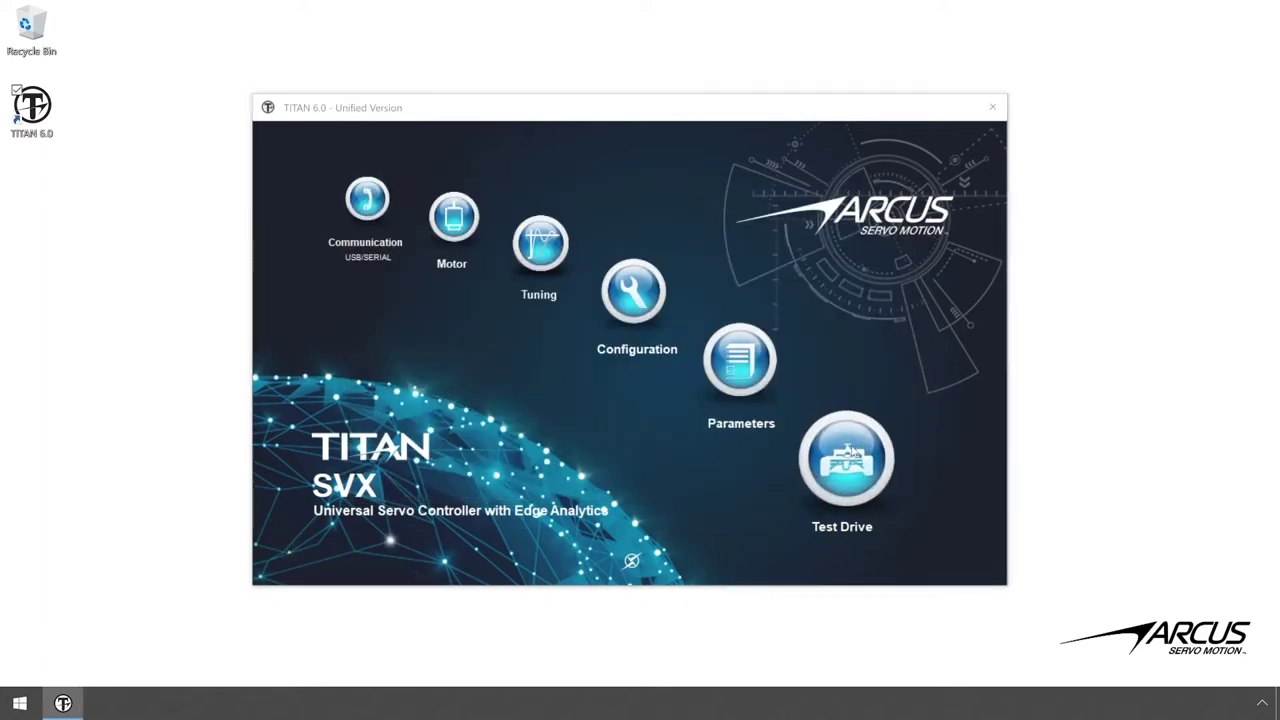
left_click(848, 452)
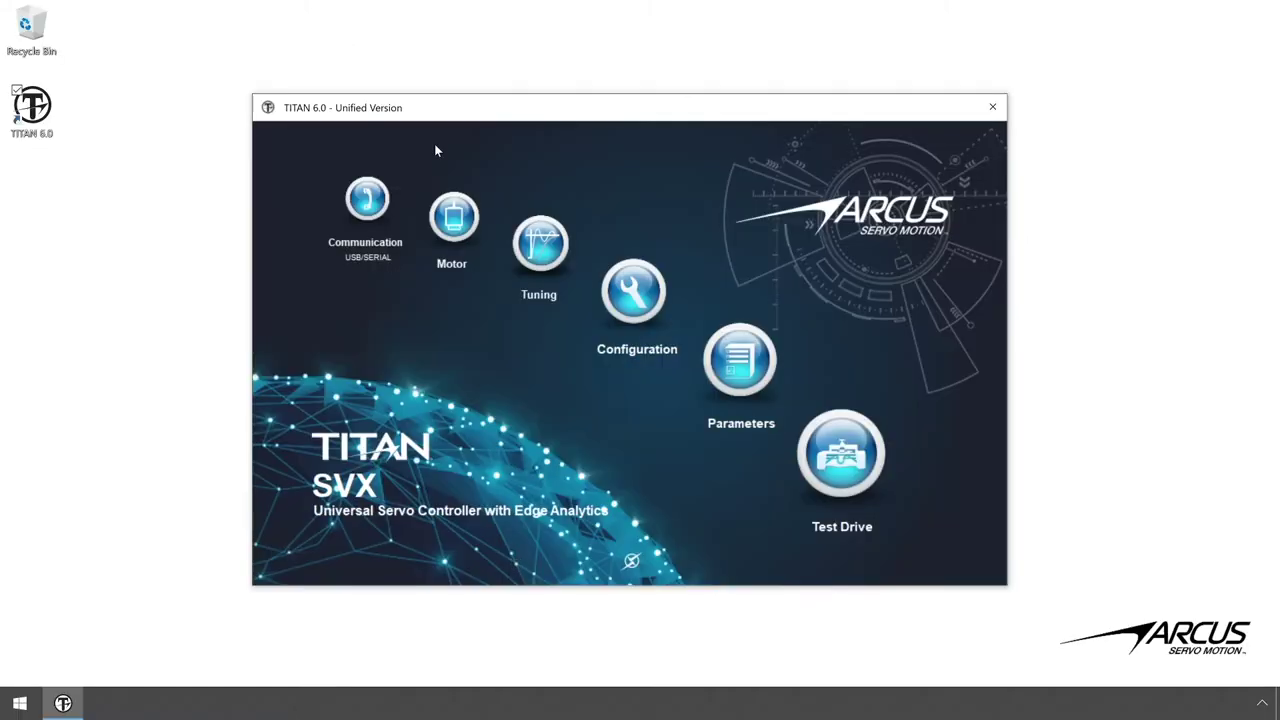
left_click(372, 201)
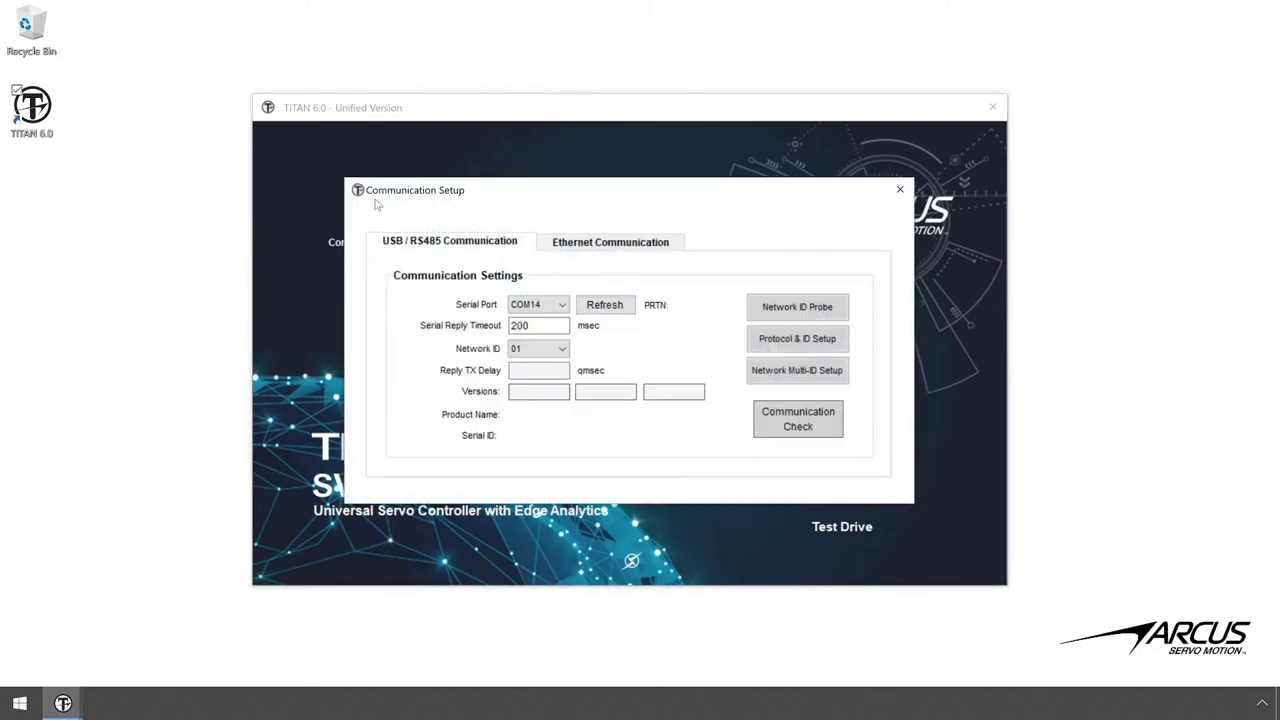
left_click(783, 343)
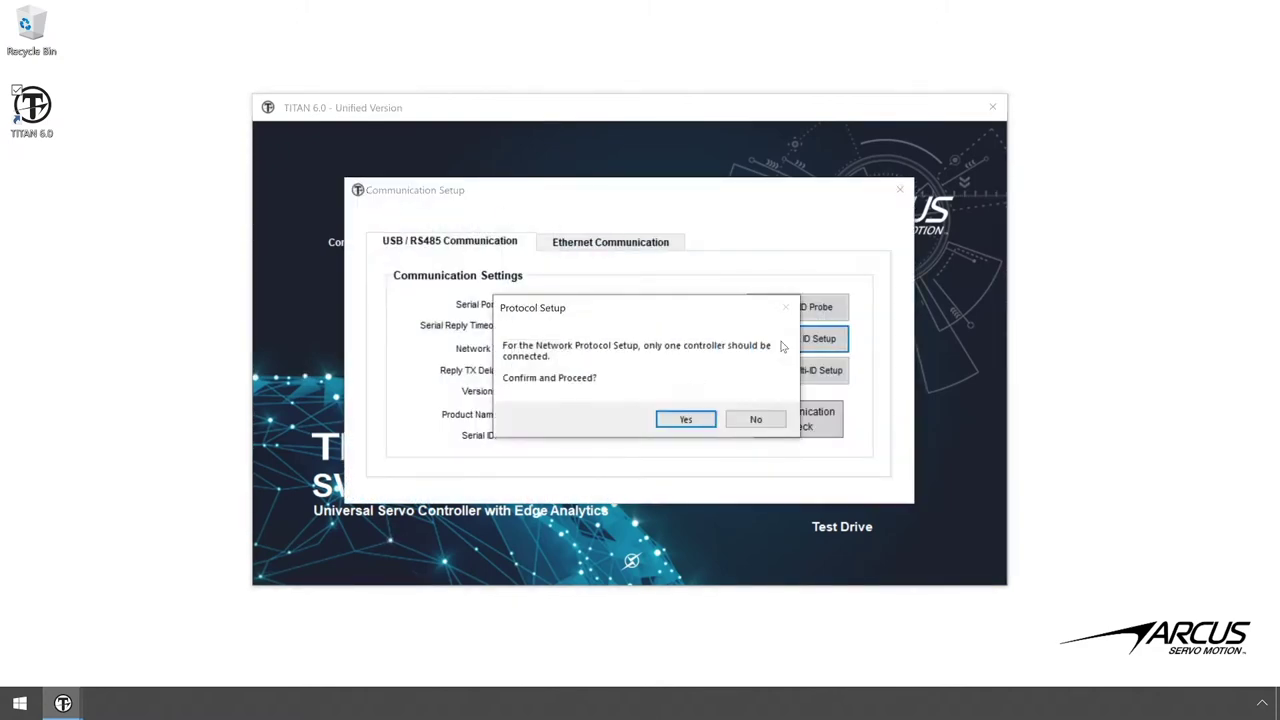
left_click(702, 422)
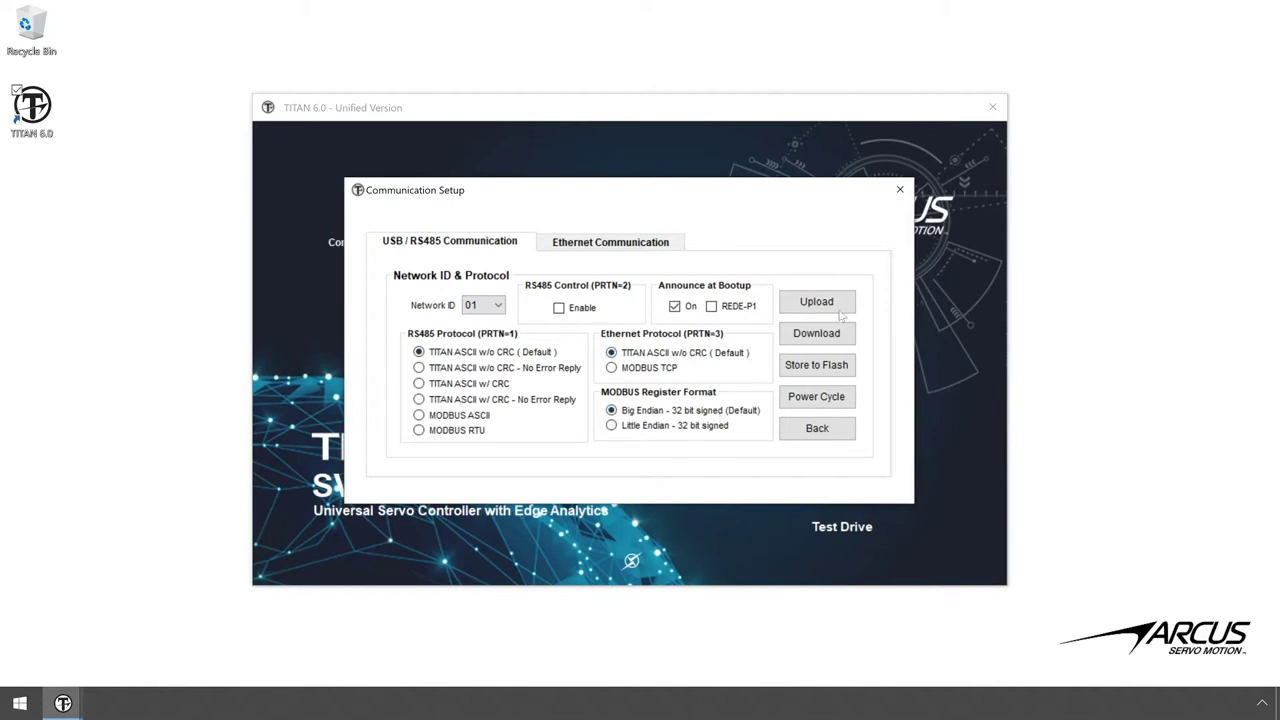
left_click(900, 189)
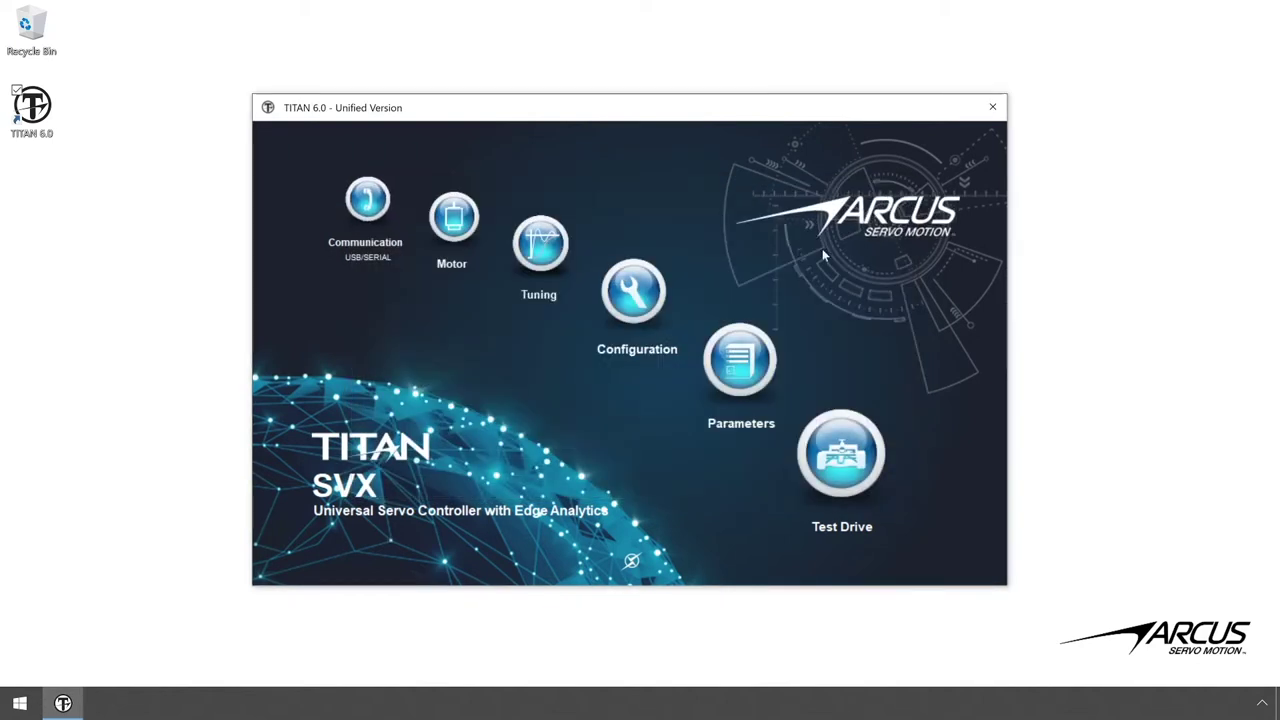
left_click(31, 708)
Open Device Manager via search and confirm the CP210x bridge is listed on COM14
type("de")
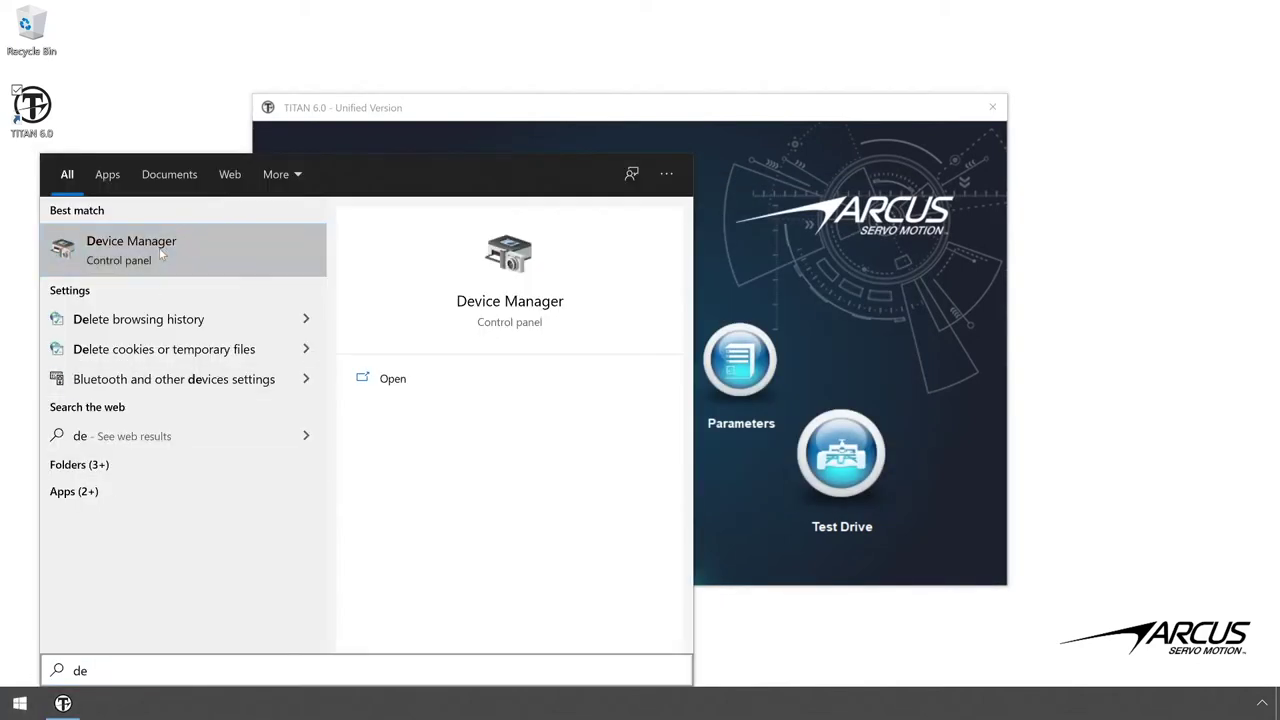
left_click(160, 254)
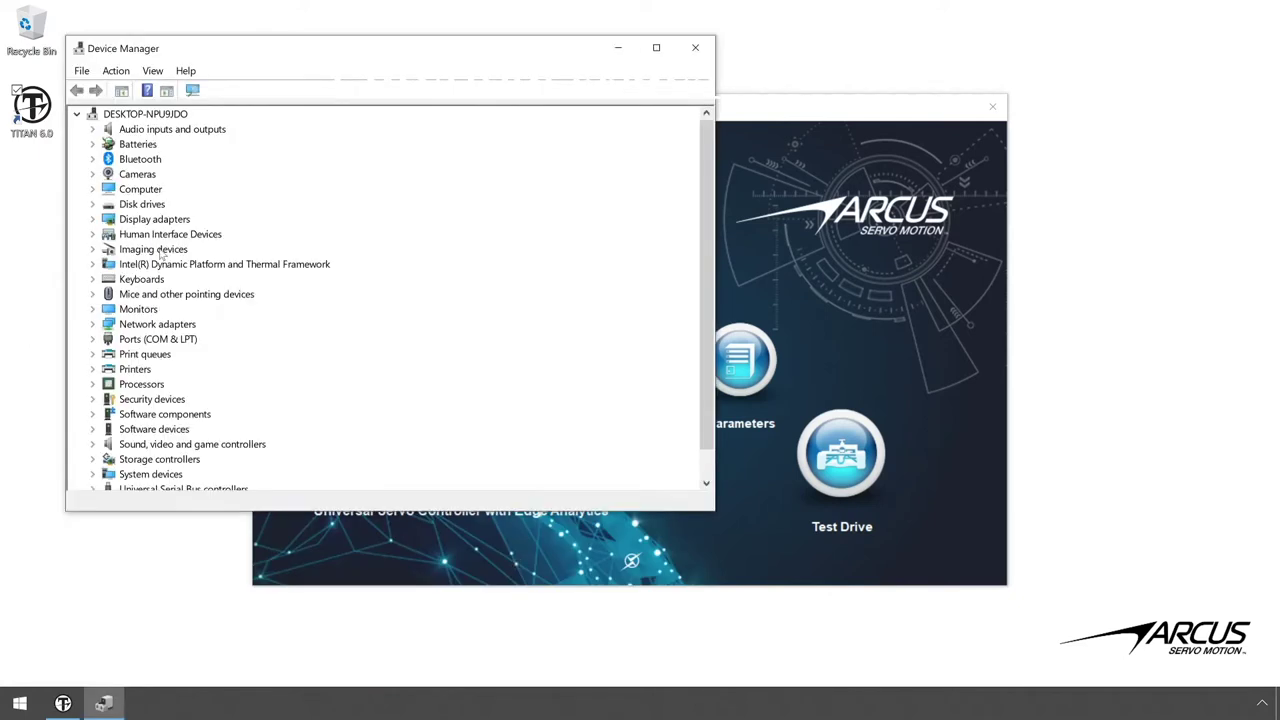
left_click(93, 339)
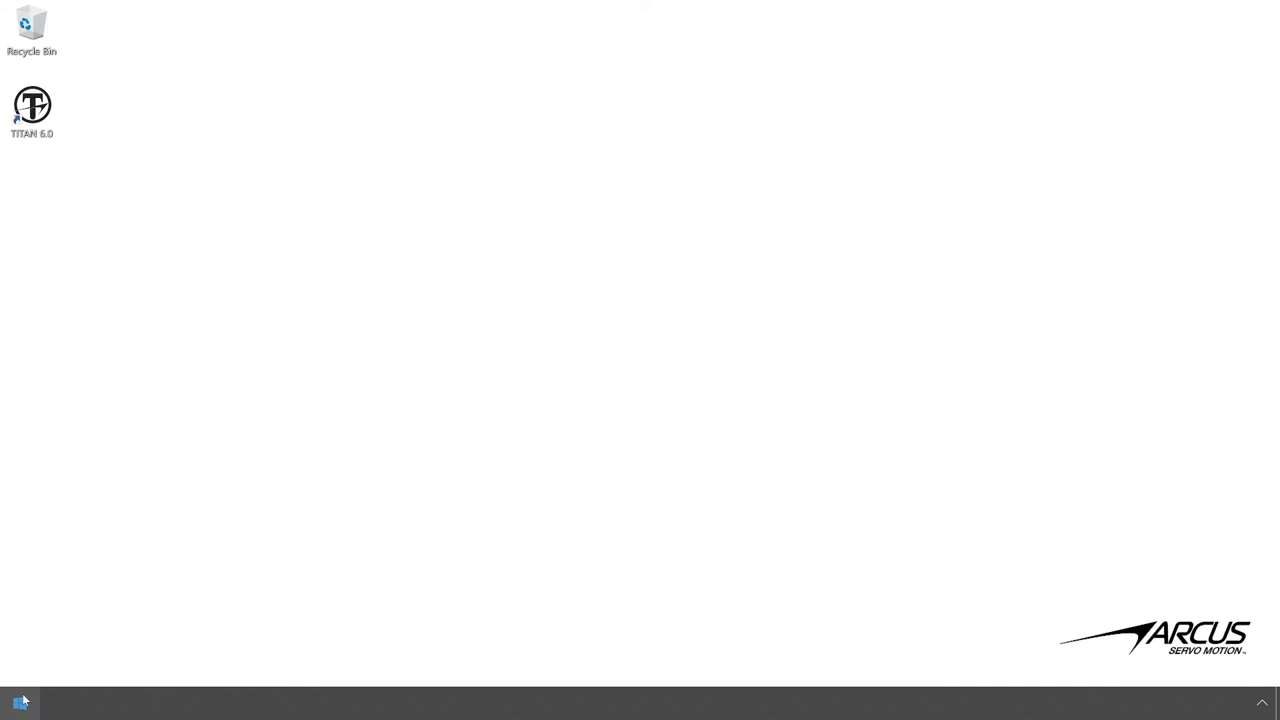
left_click(20, 703)
Run ipconfig in Command Prompt and select the Ethernet 2 address 169.254.27.17
type("com")
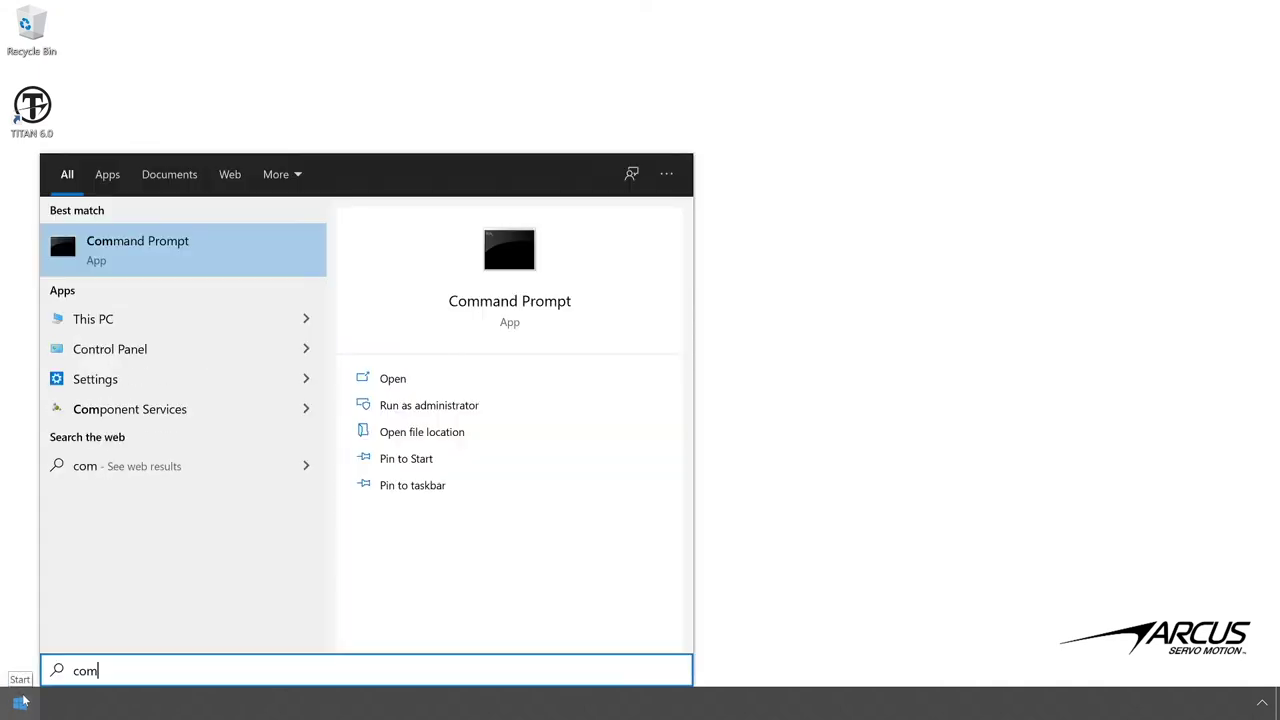
left_click(133, 248)
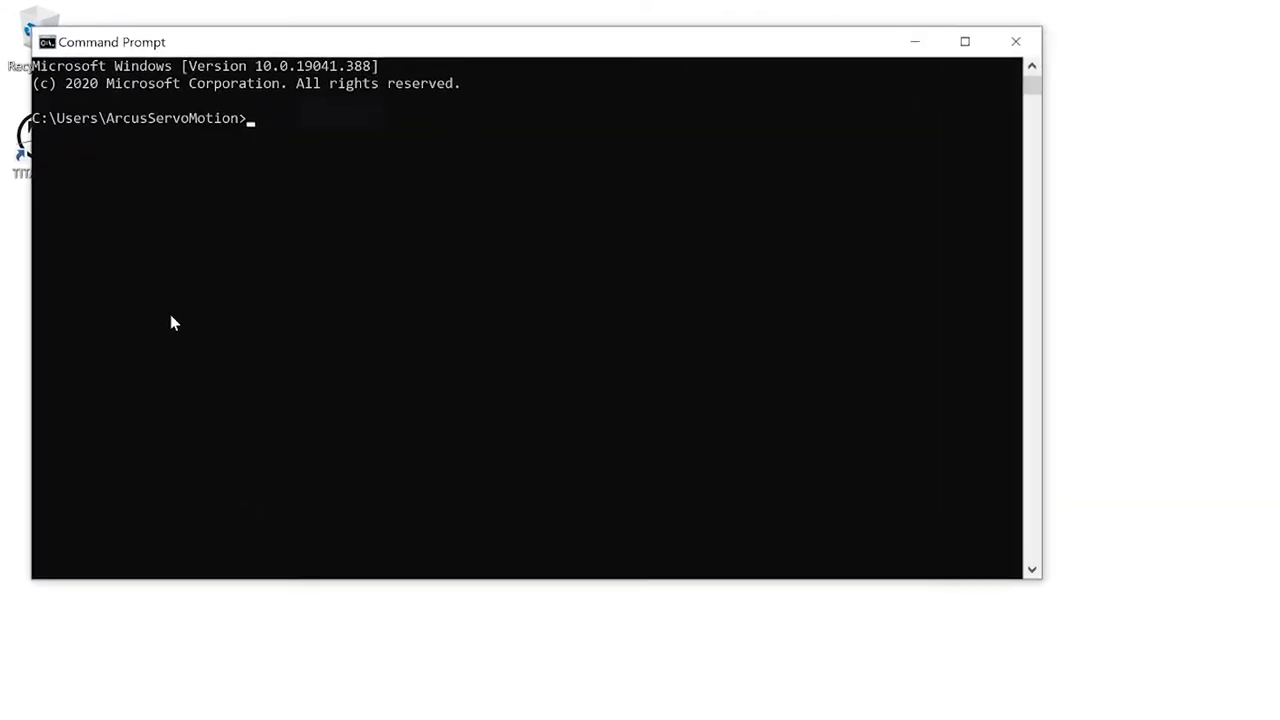
type("ipconf")
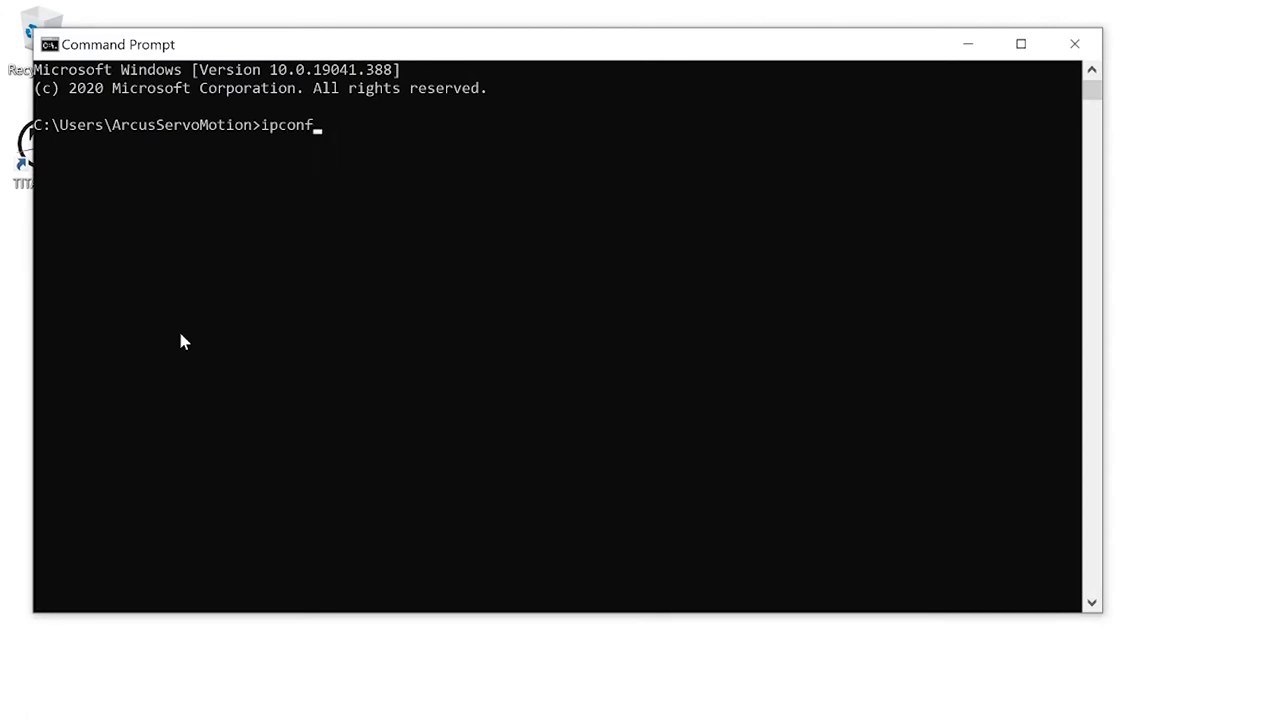
type("ig")
key("Return")
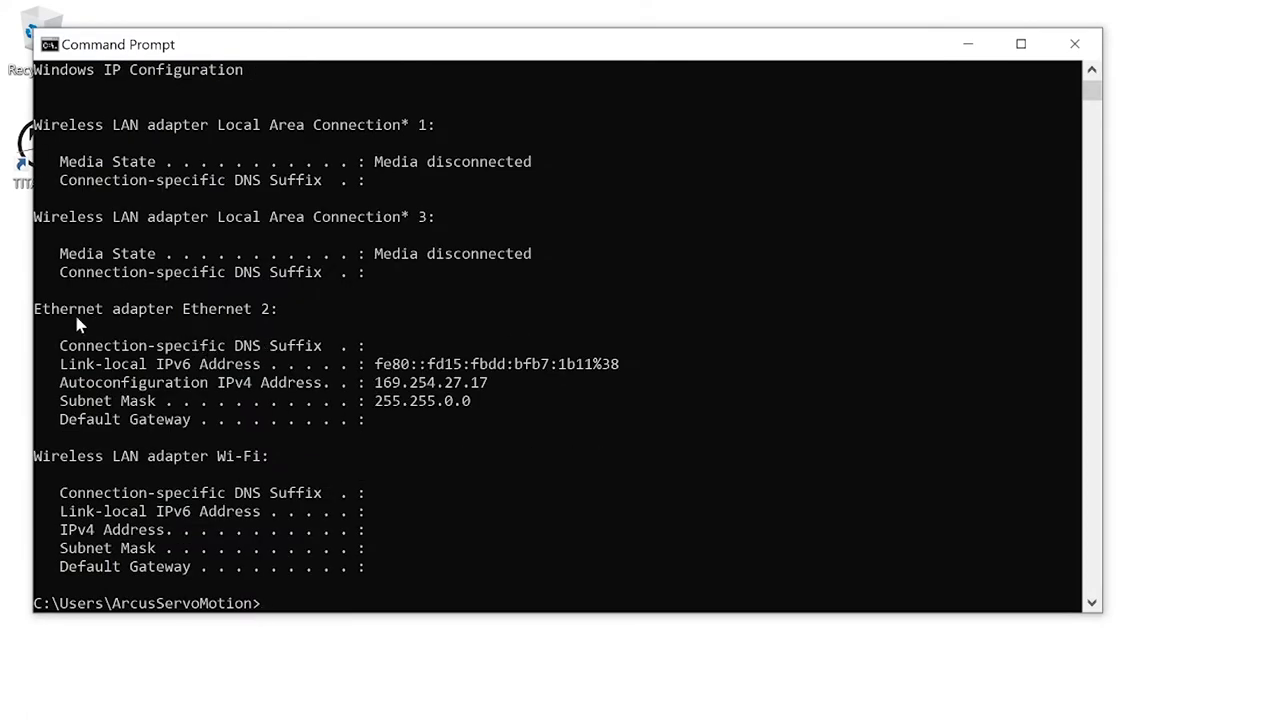
left_click_drag(490, 386, 379, 386)
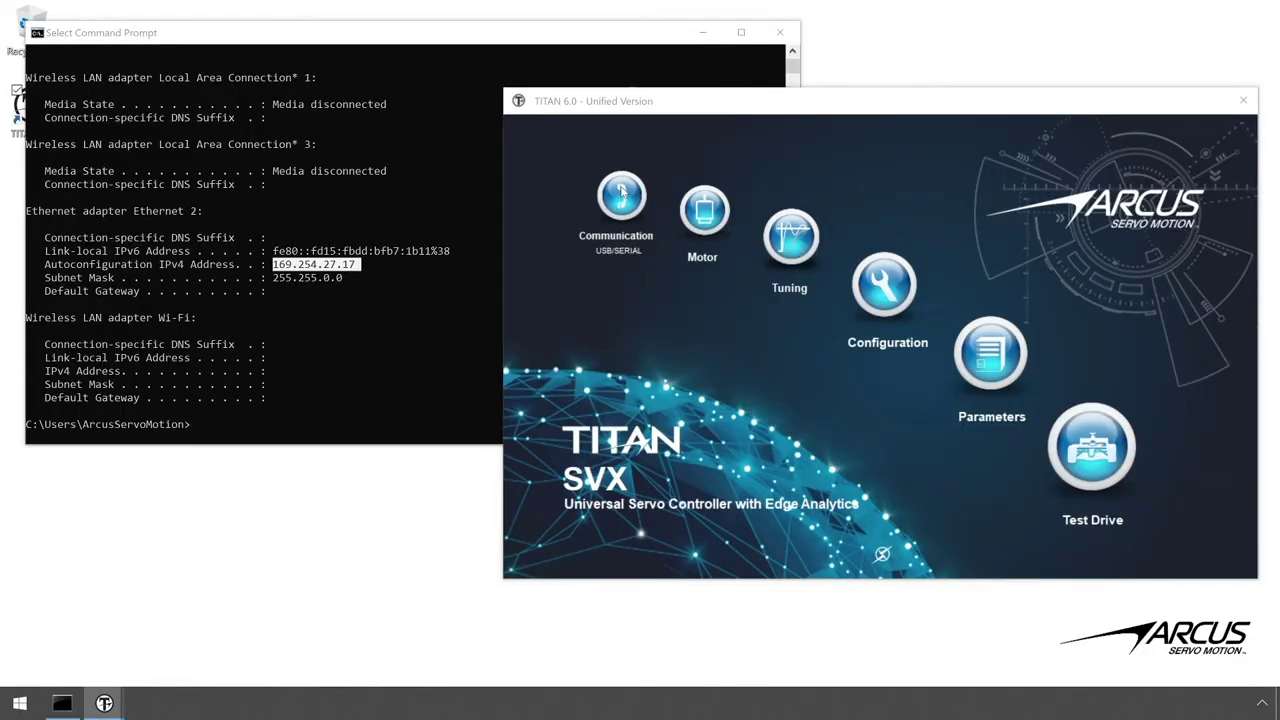
Re-check controller communication, then bring up the controller's Configuration Parameters
left_click(1074, 427)
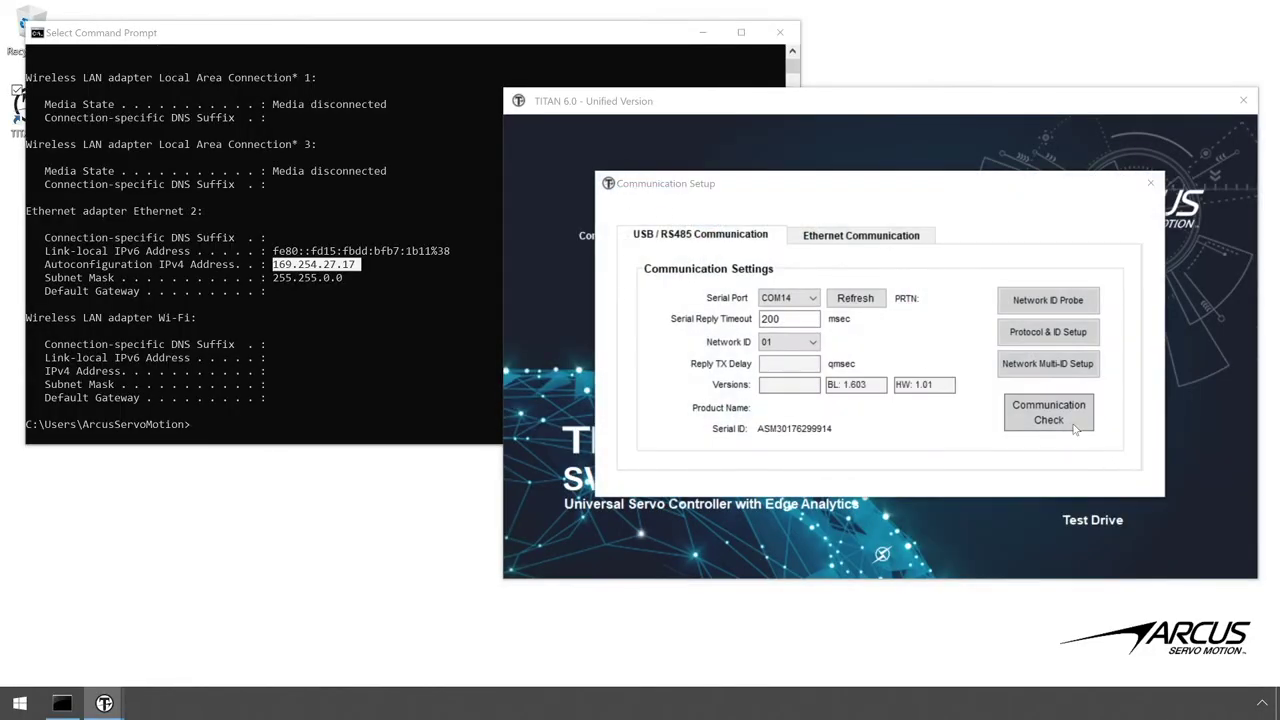
left_click(729, 411)
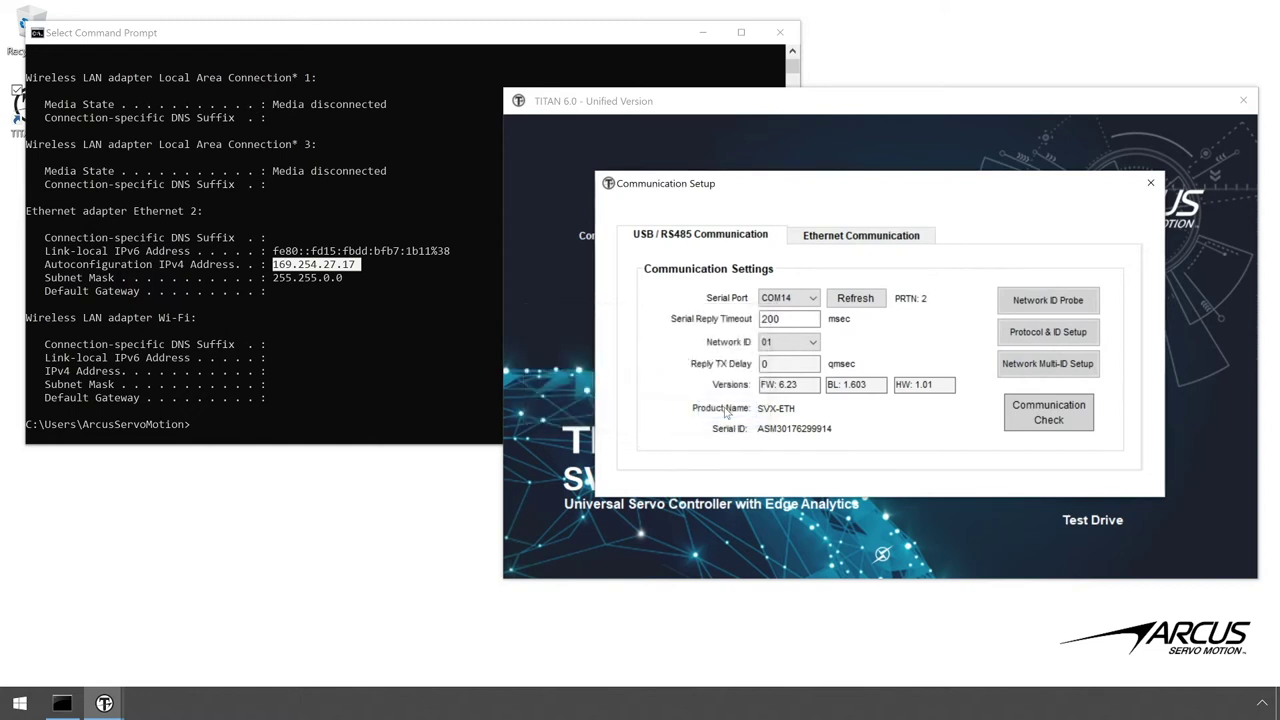
left_click(1150, 183)
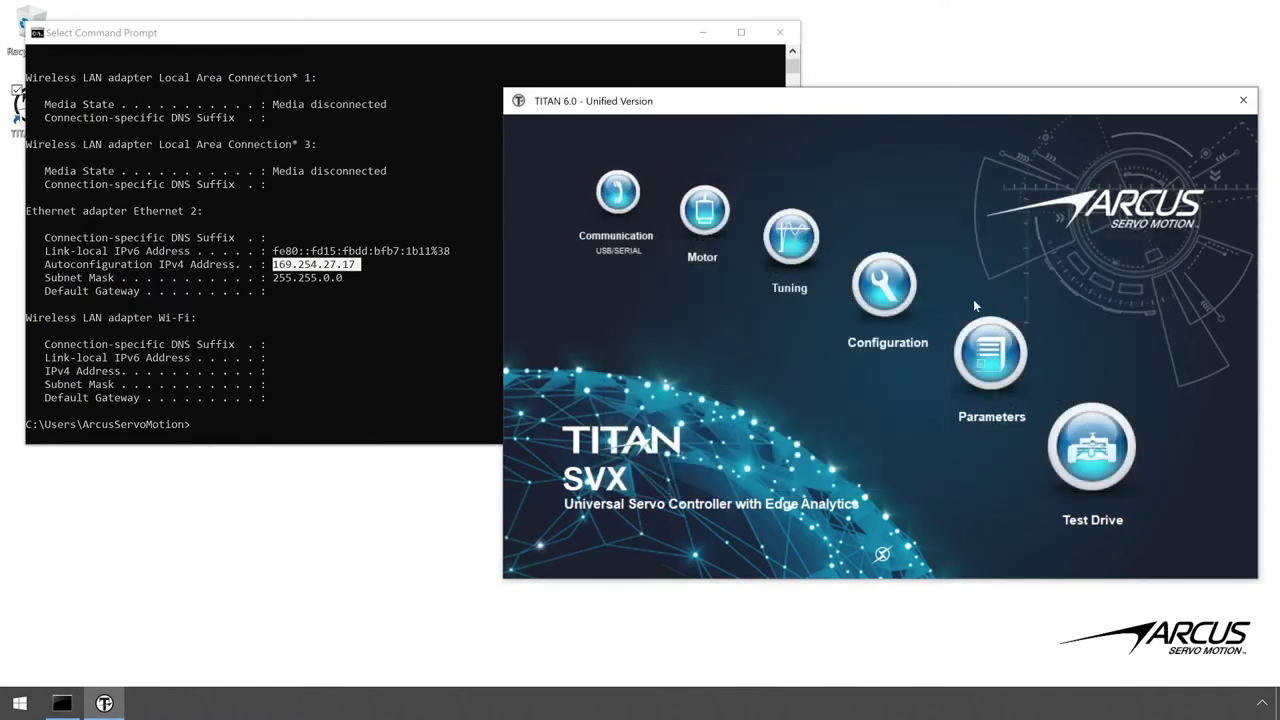
left_click(899, 296)
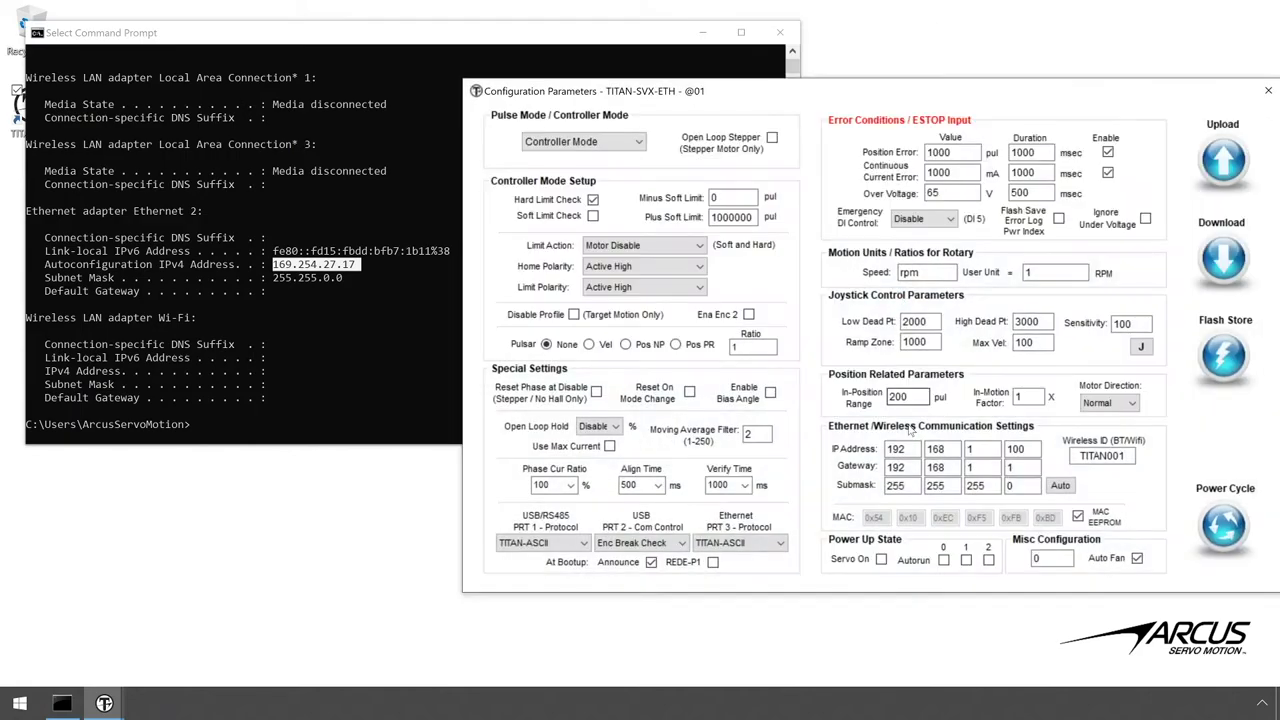
Enter 169.254.27.101 as the controller's IP address
double_click(897, 448)
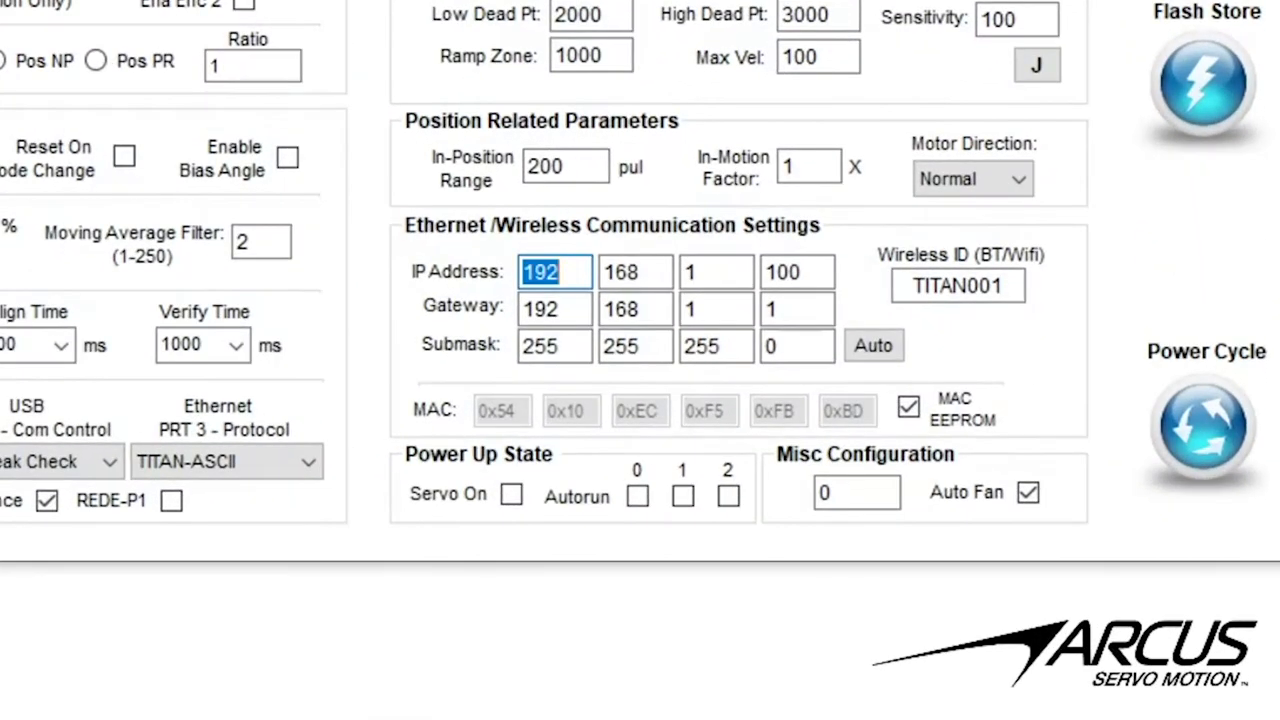
type("169")
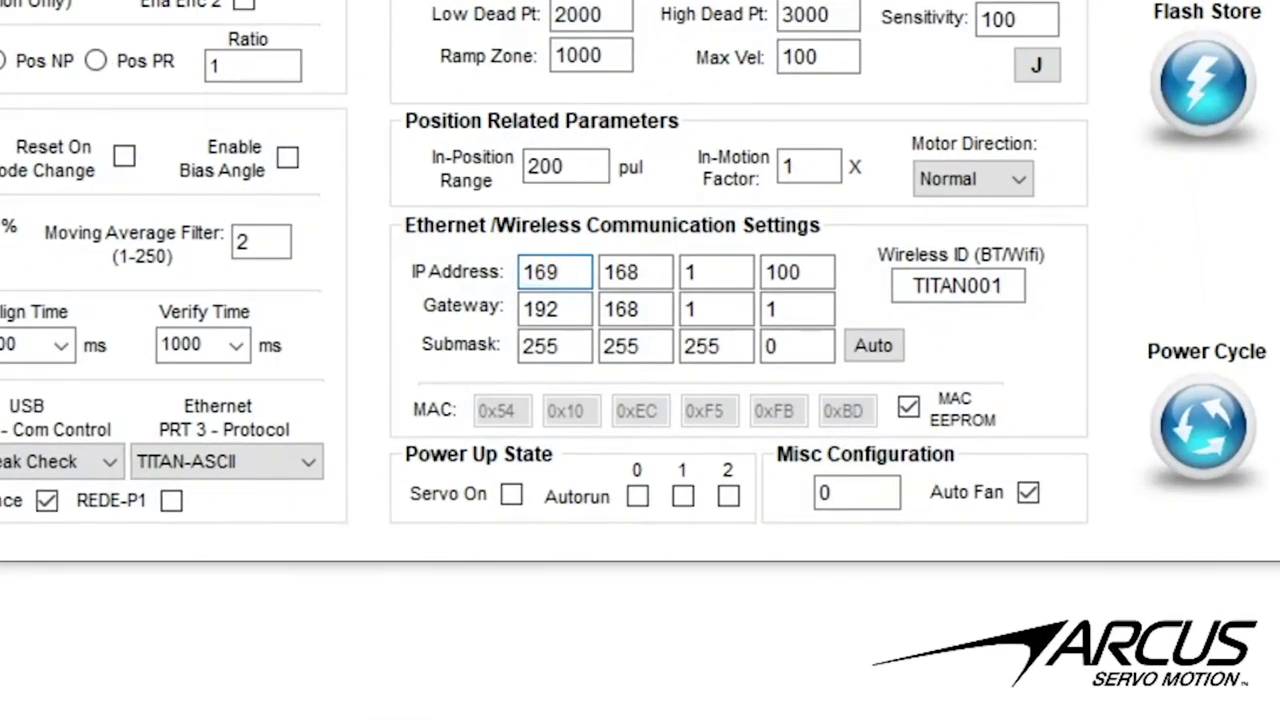
key("Tab")
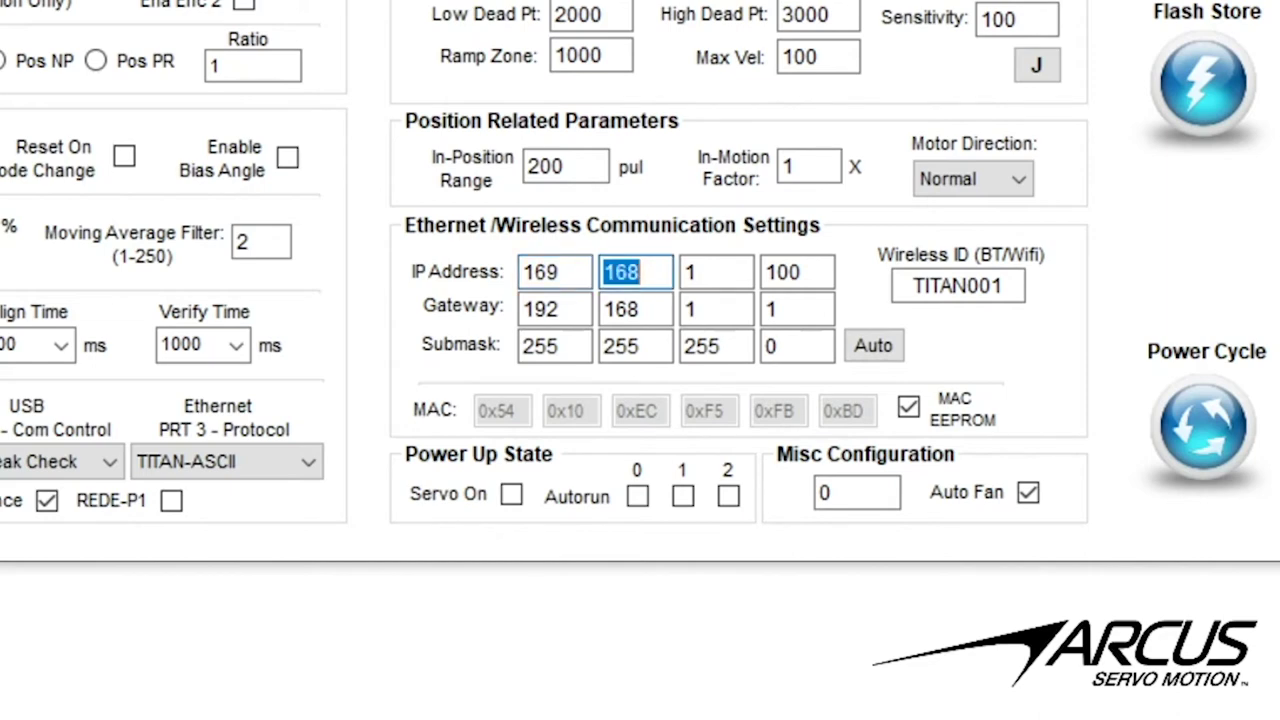
type("254")
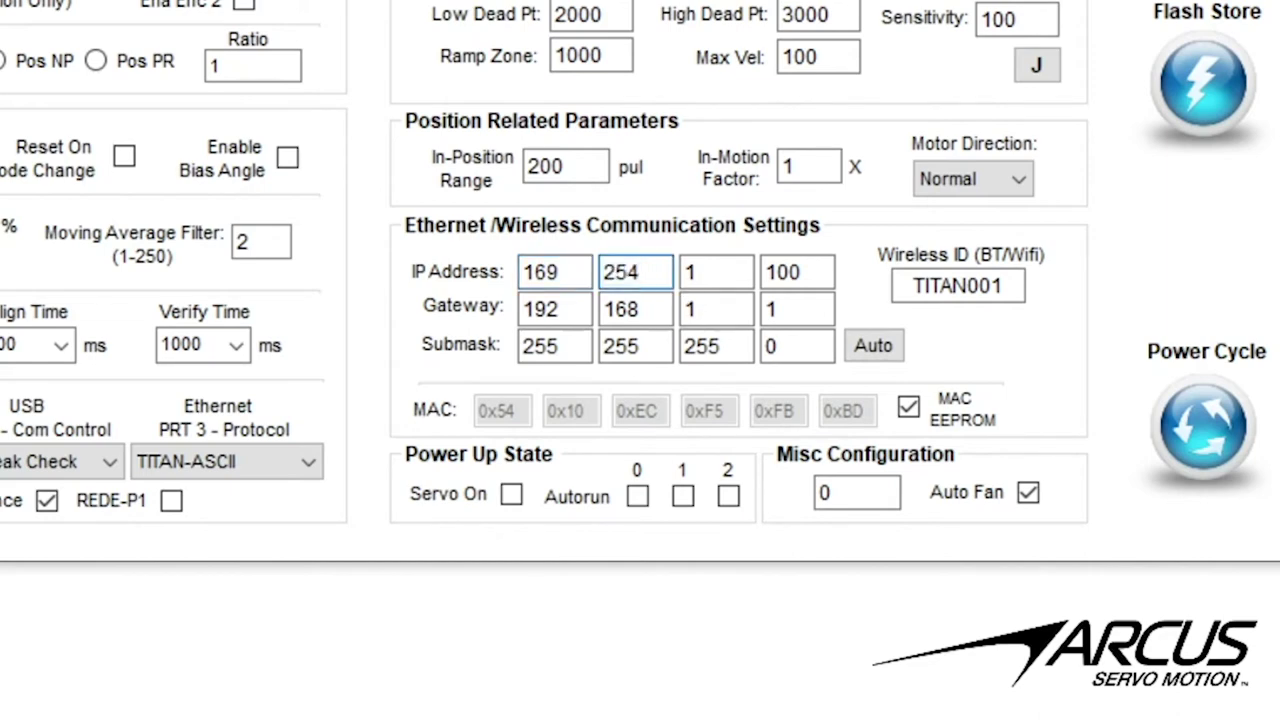
key("Tab")
type("2")
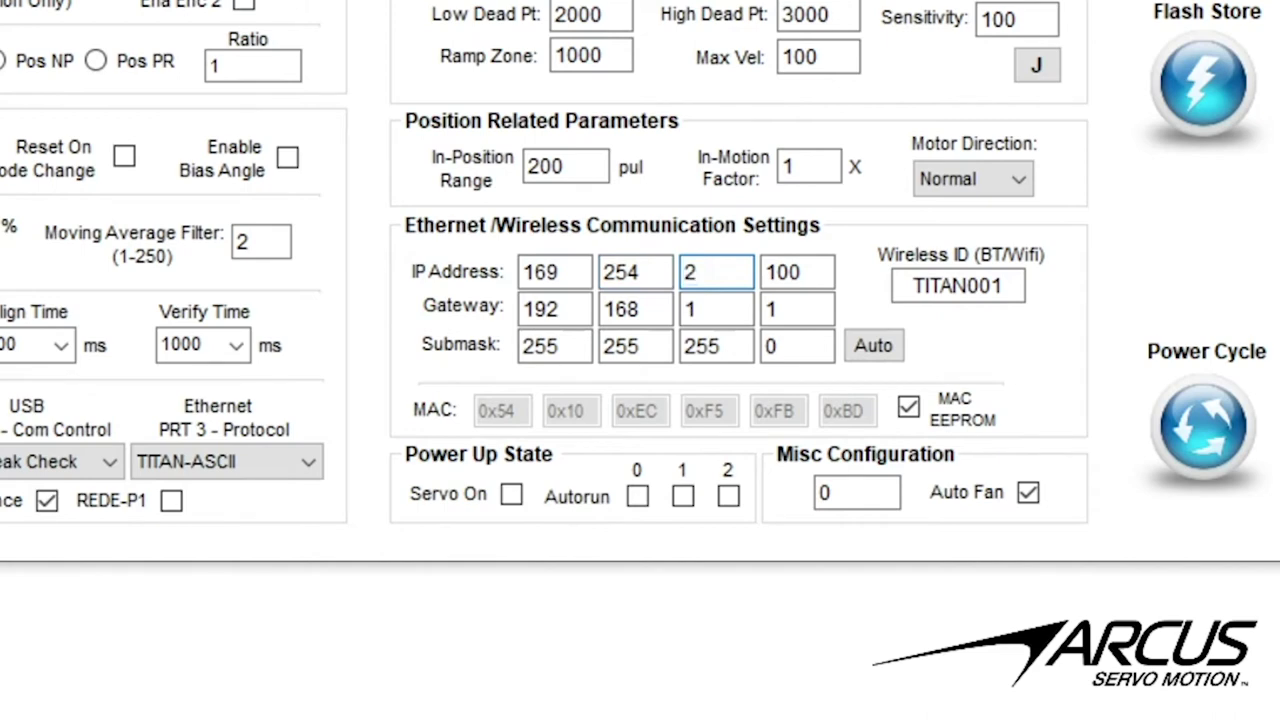
key("Tab")
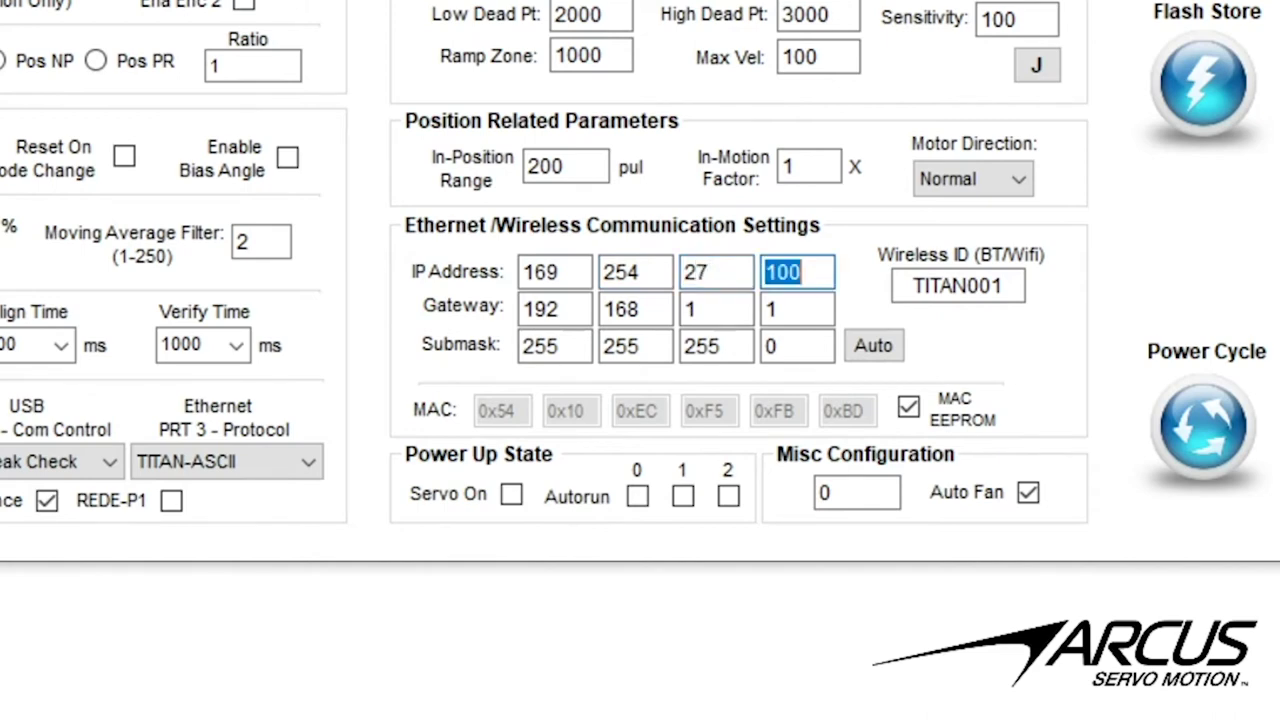
type("101")
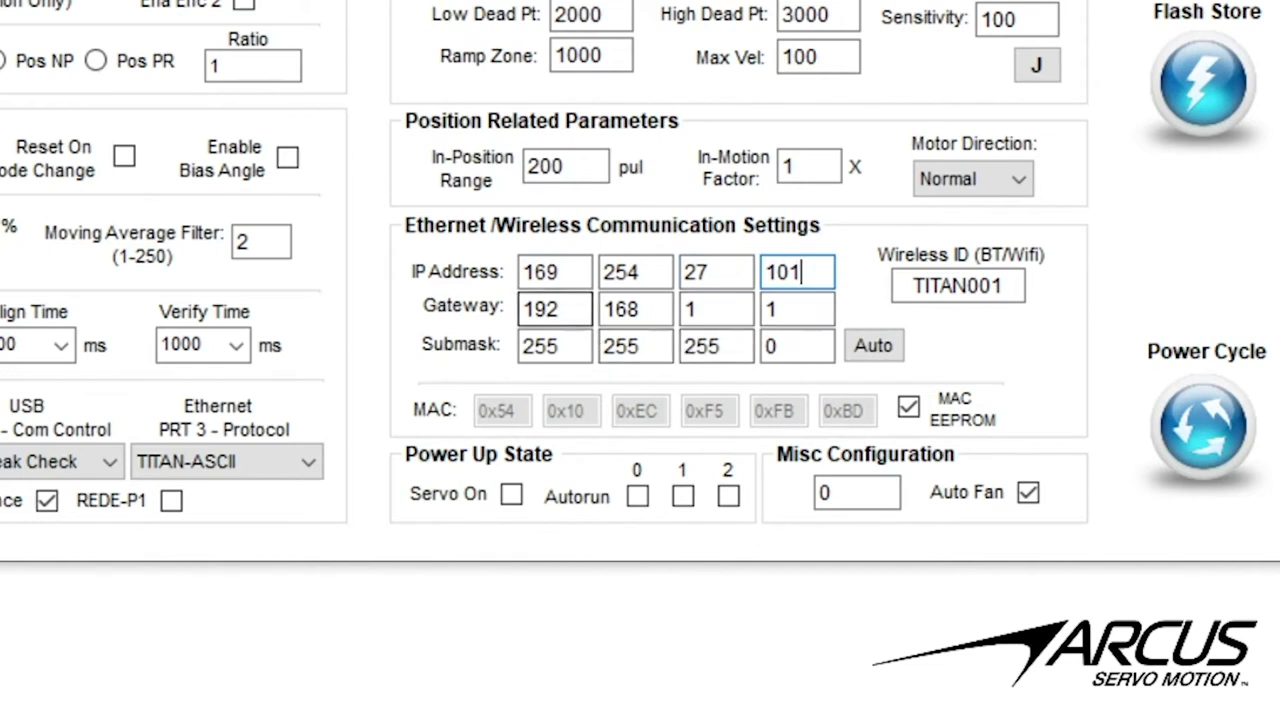
Enter 169.254.27.1 as the gateway address
key("Tab")
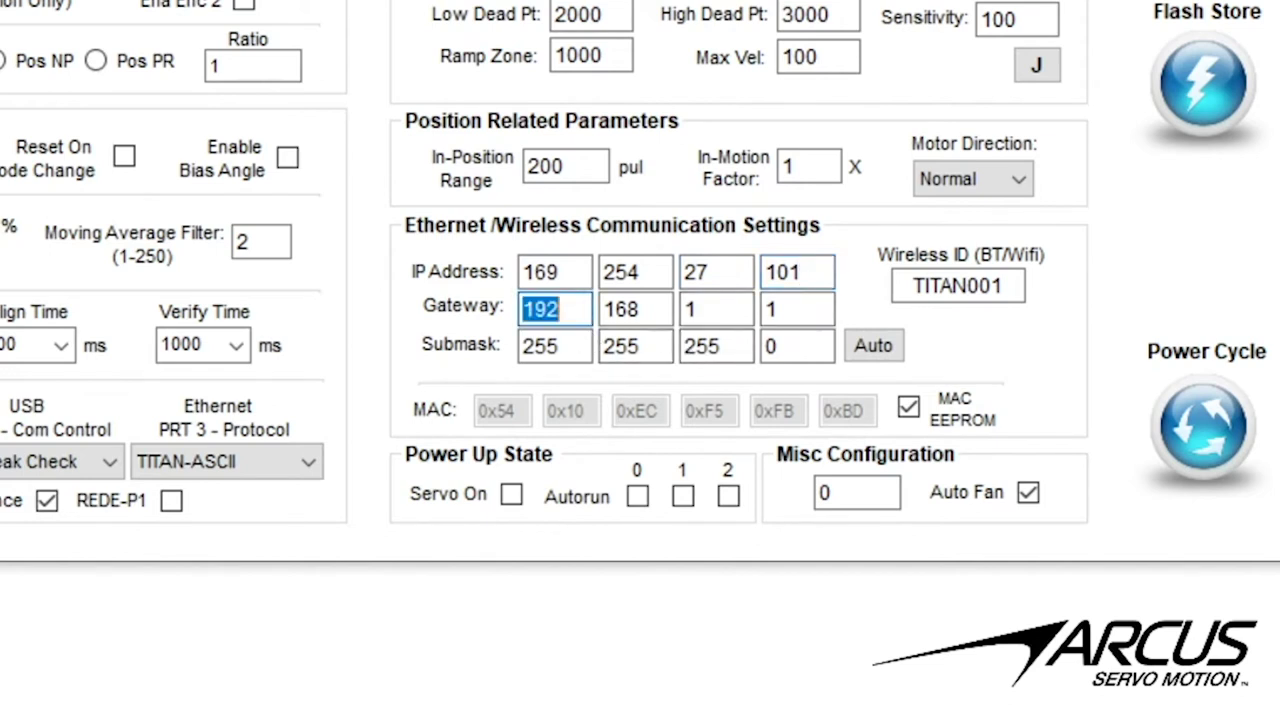
type("169")
key("Tab")
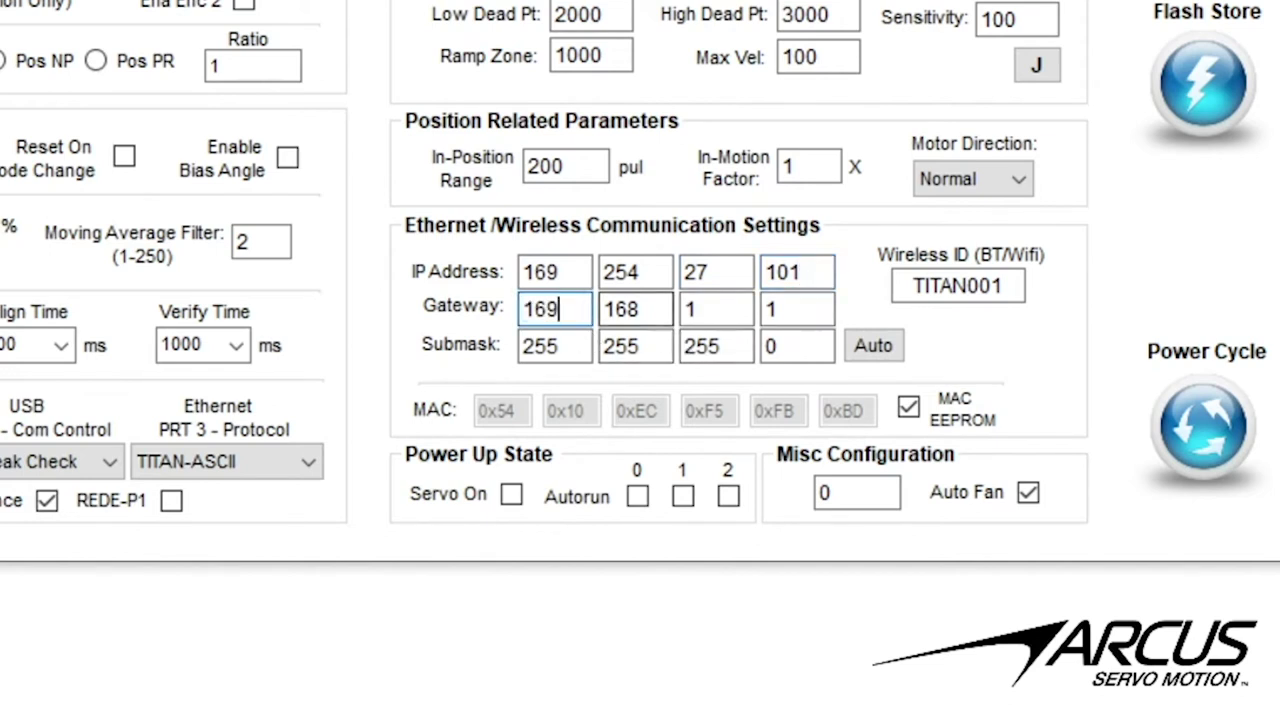
type("254")
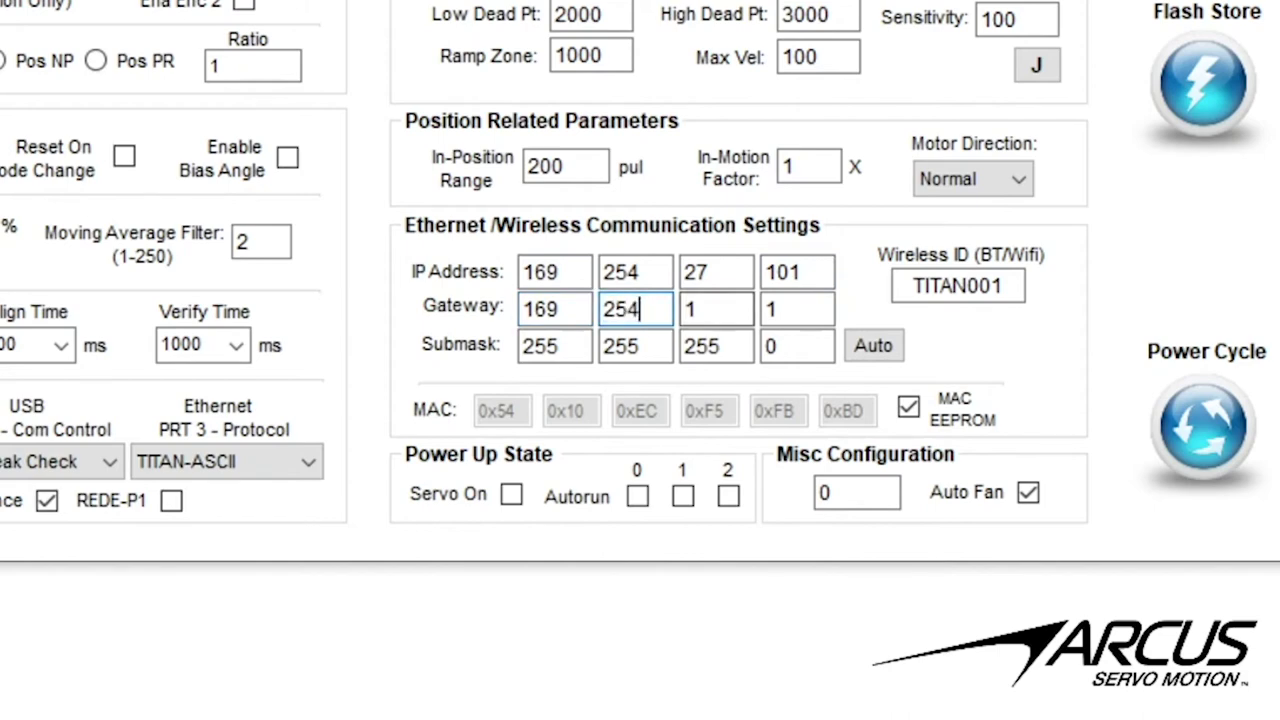
key("Tab")
type("2")
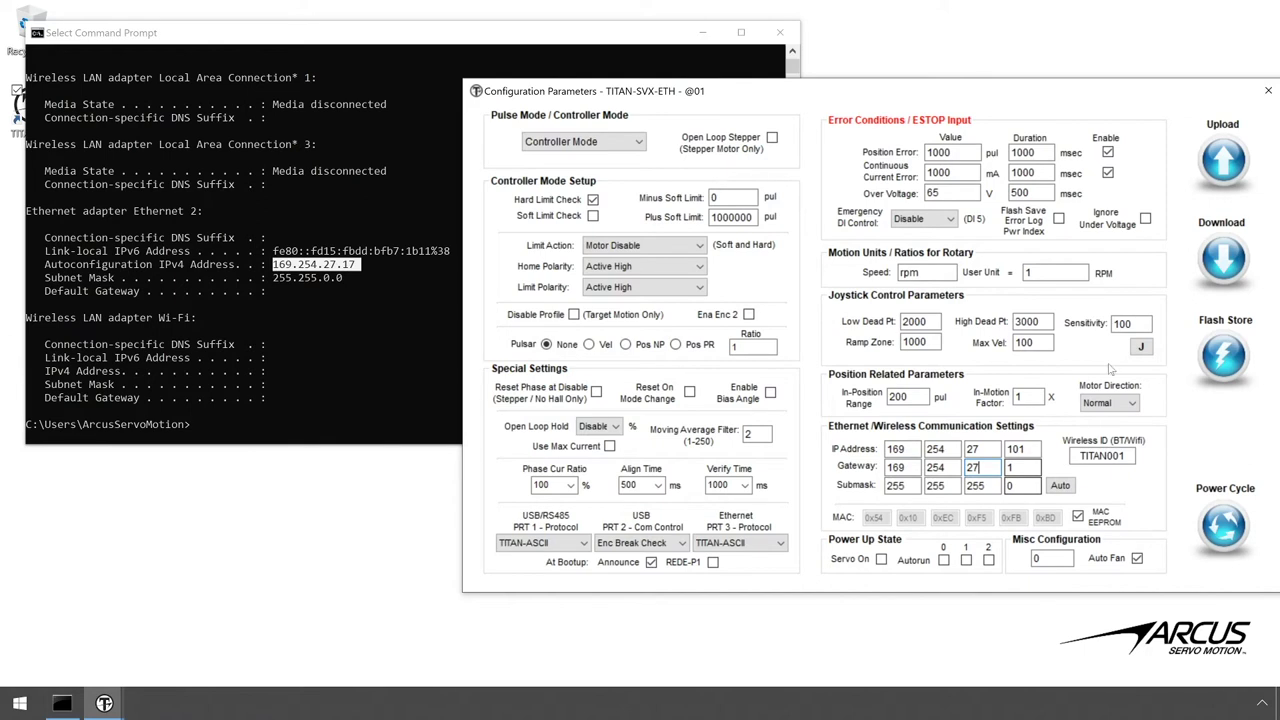
Download the parameters, confirm Flash Store, then confirm a soft Power Cycle of the controller
left_click(1221, 258)
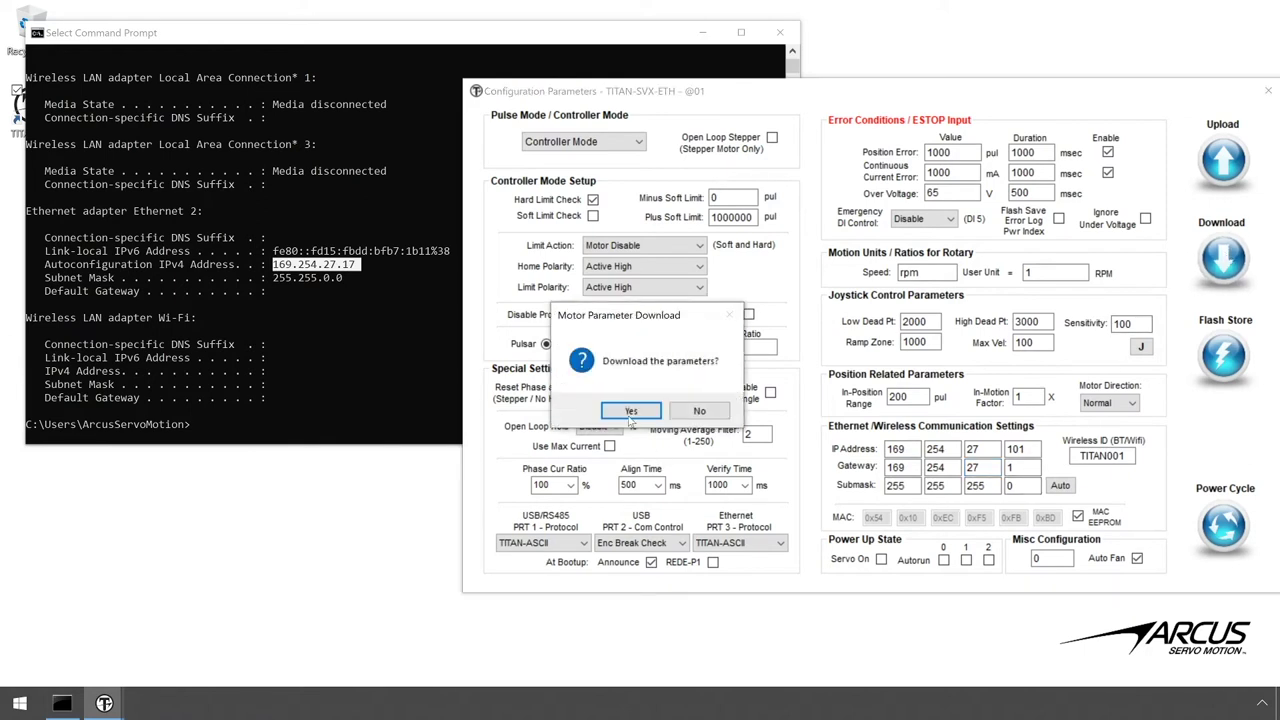
left_click(630, 415)
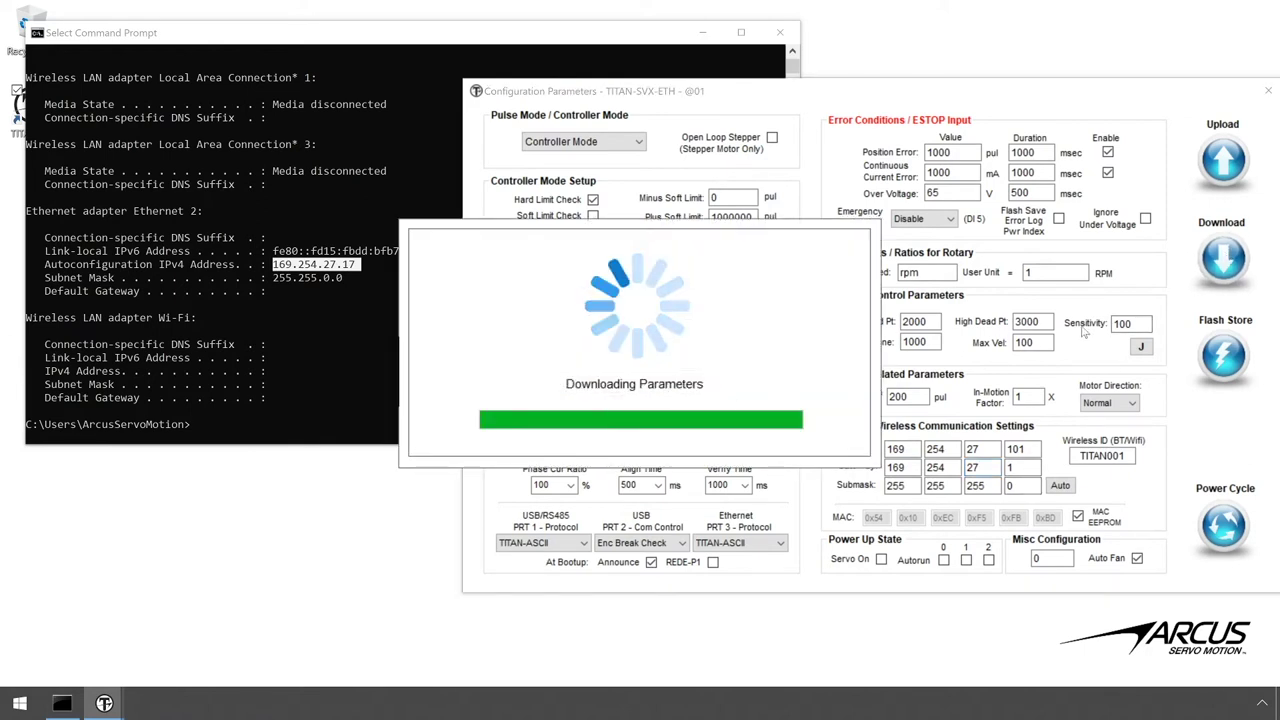
left_click(1227, 360)
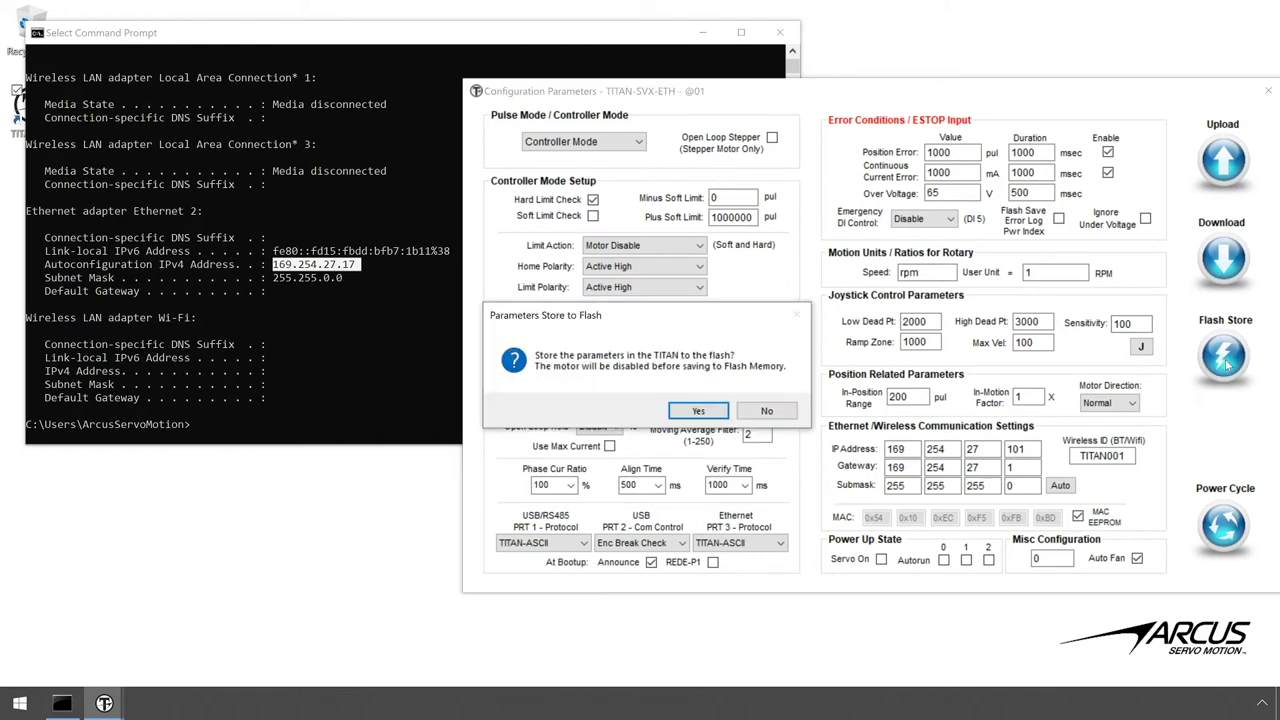
left_click(698, 411)
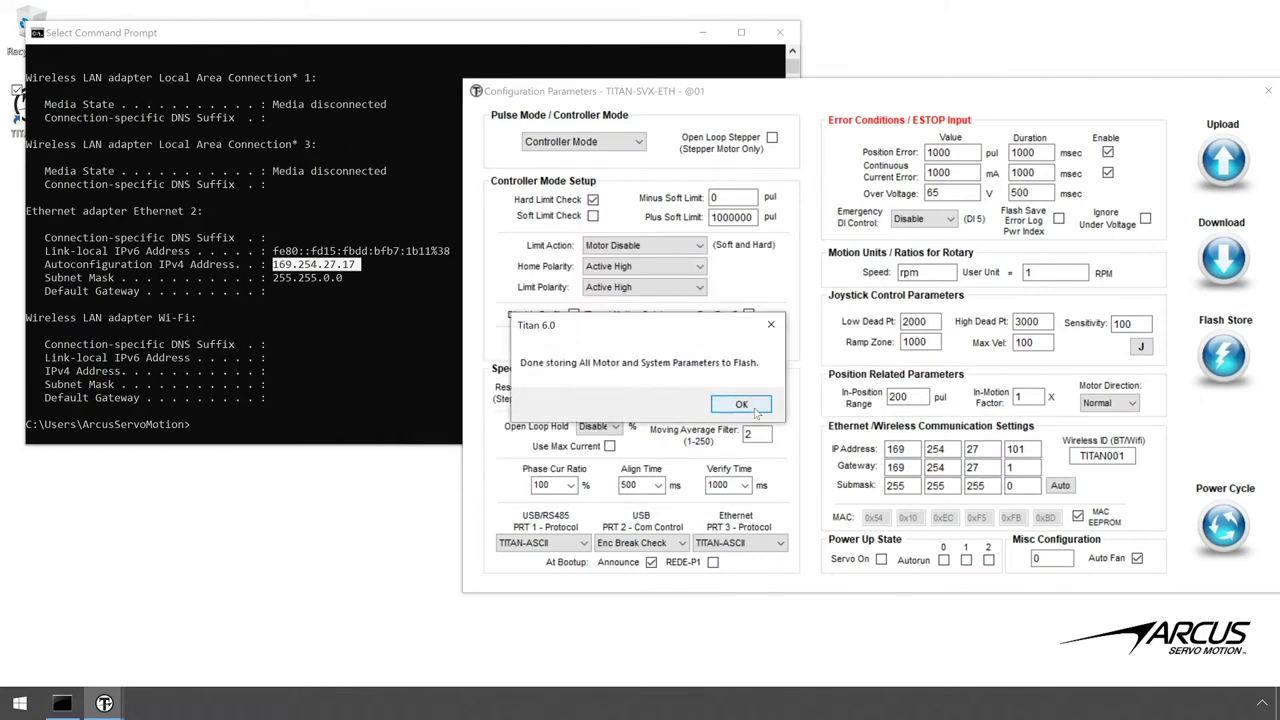
left_click(743, 408)
left_click(1224, 522)
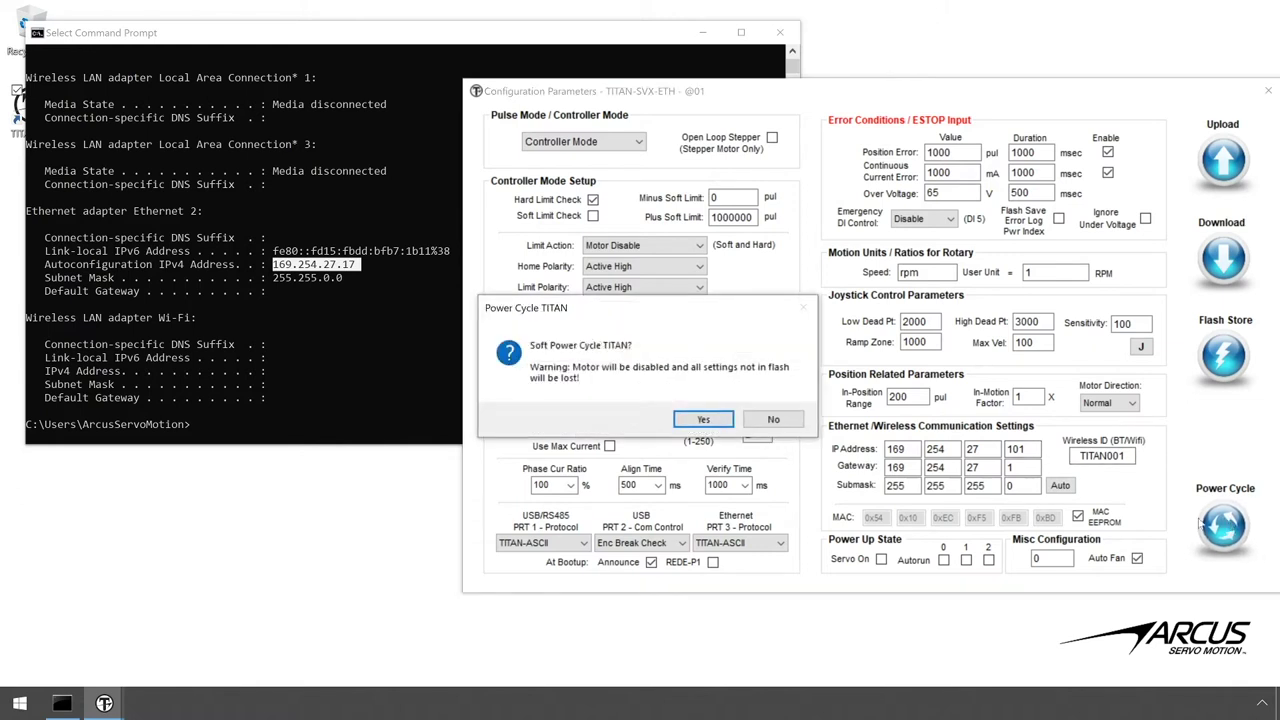
left_click(716, 424)
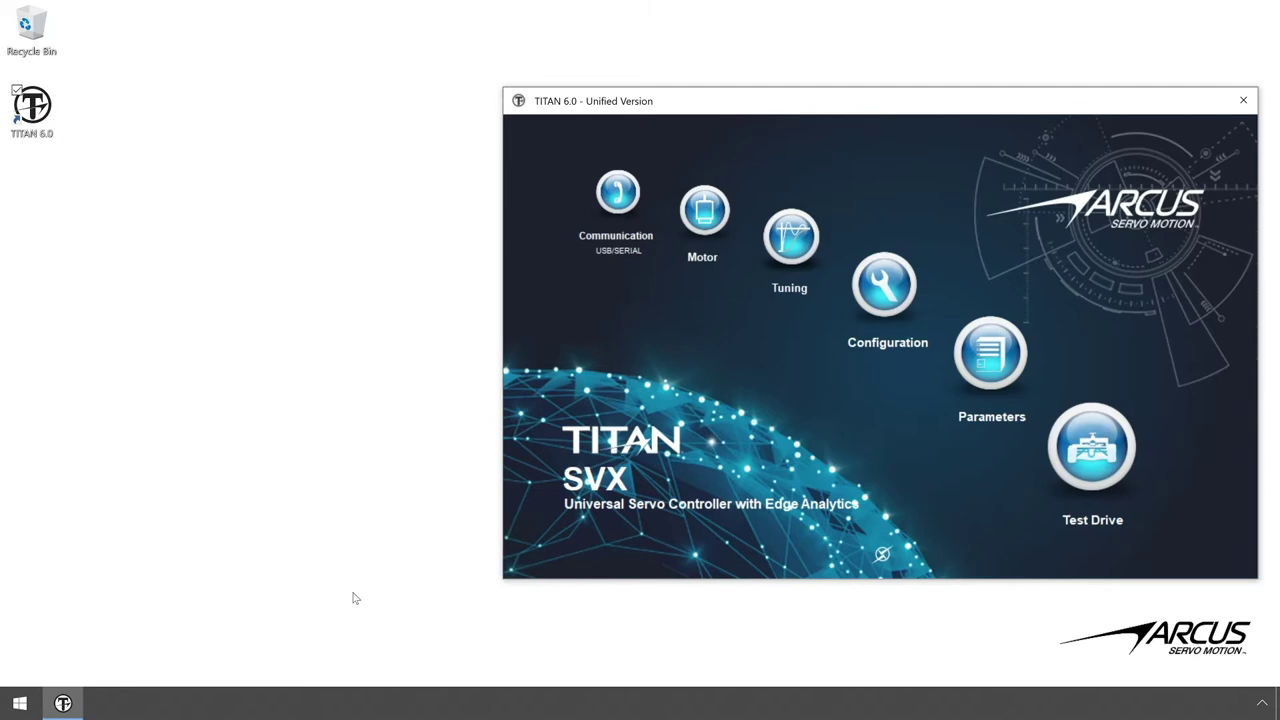
Ping 169.254.27.101 from Command Prompt, getting 4 of 4 replies with 0% loss
left_click(19, 703)
type("com")
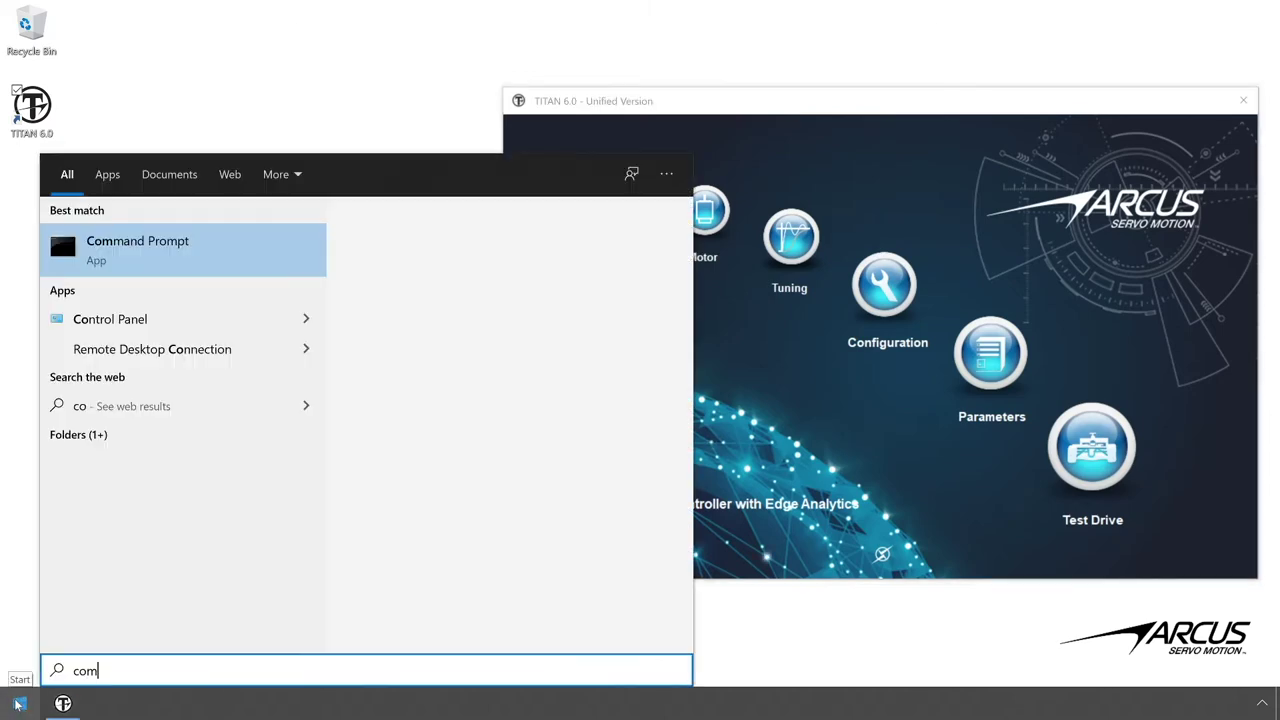
left_click(134, 246)
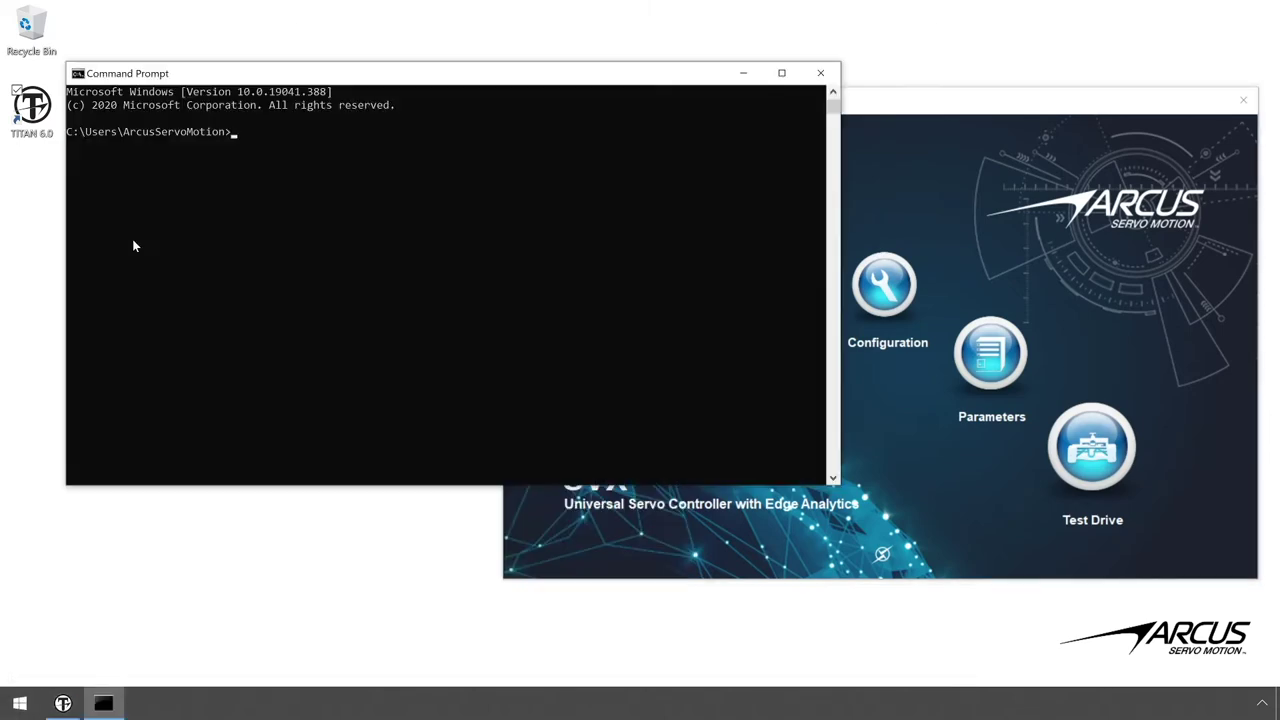
type("ping 16")
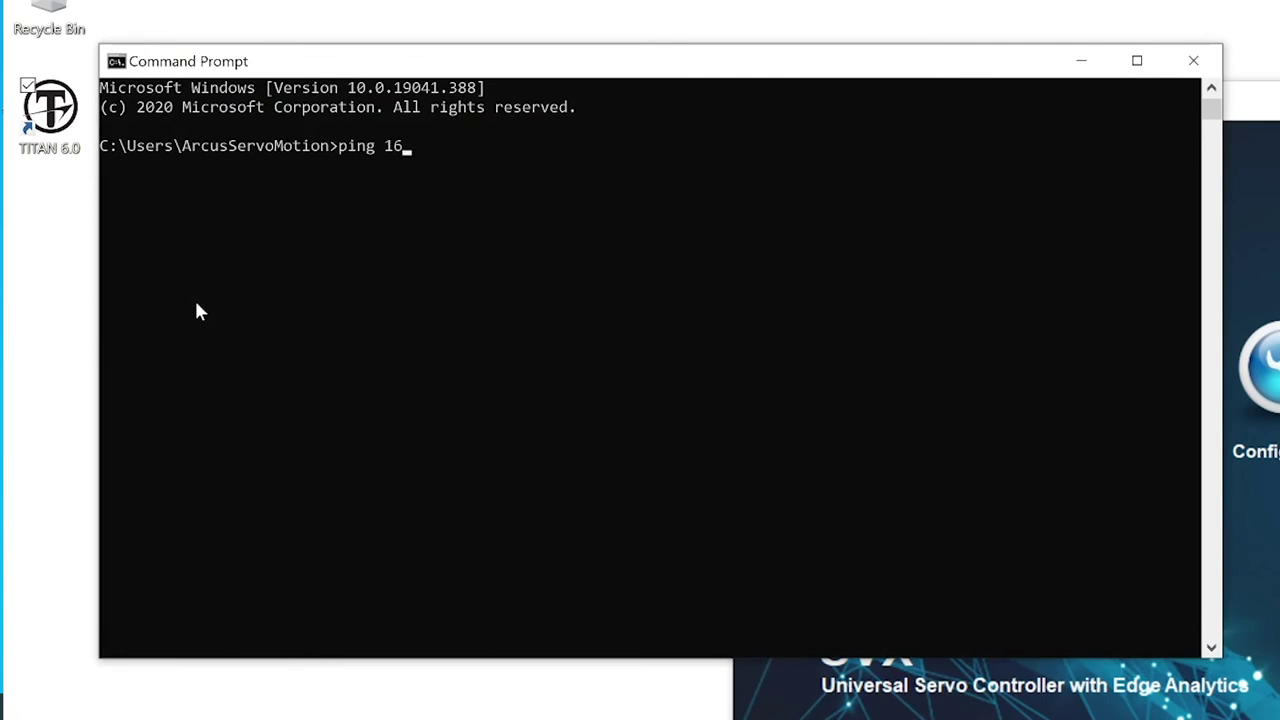
type("9.254.27.101")
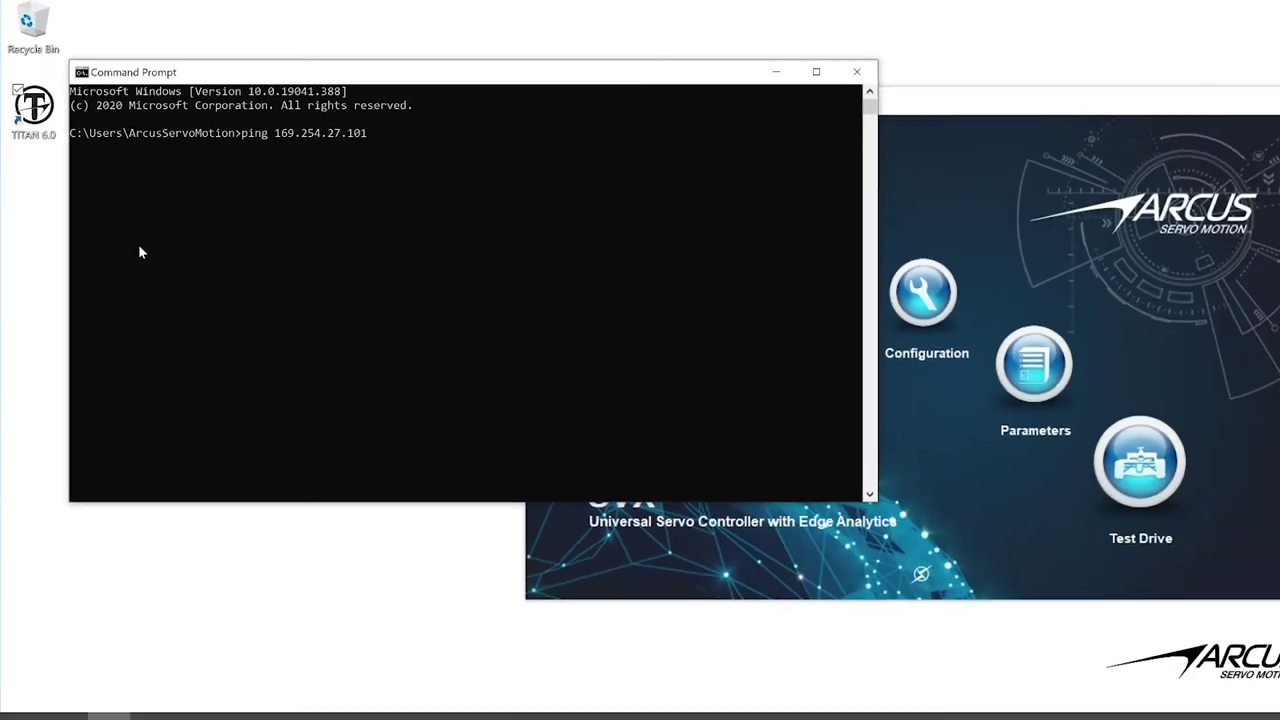
key("Return")
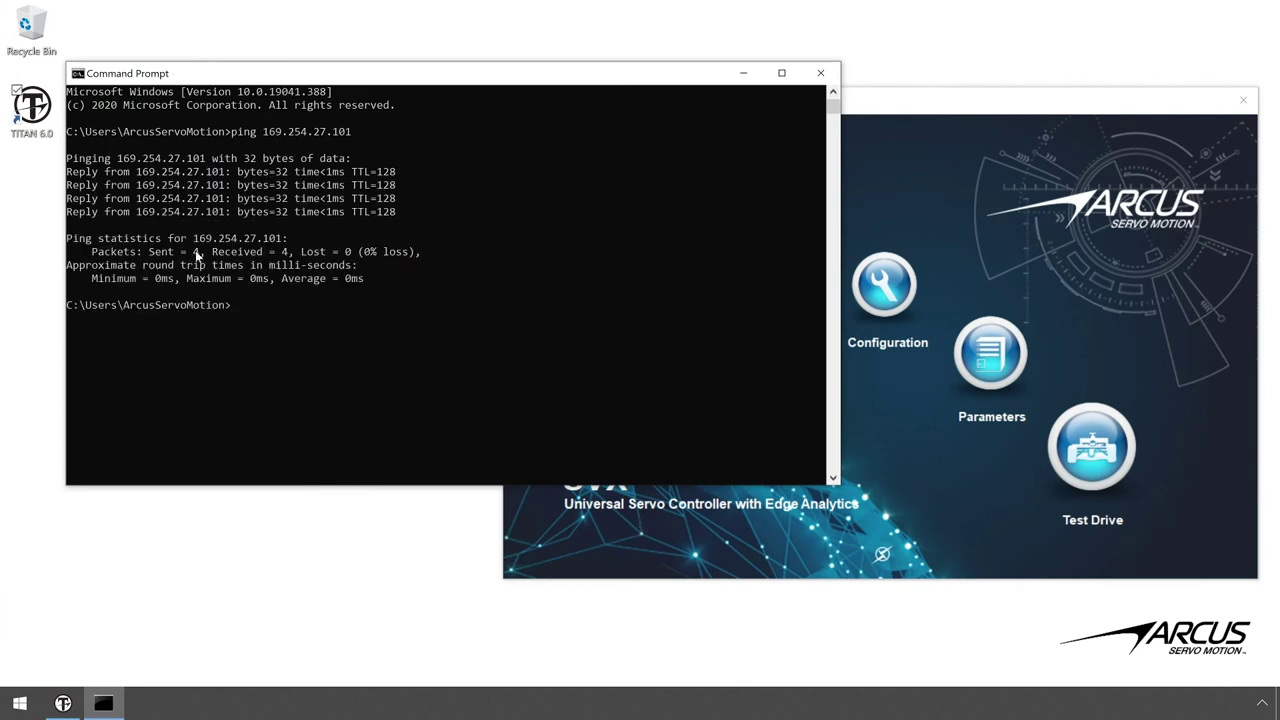
Run an Ethernet communication check to 169.254.27.101, confirming the SVX-ETH controller, and close setup
left_click(918, 170)
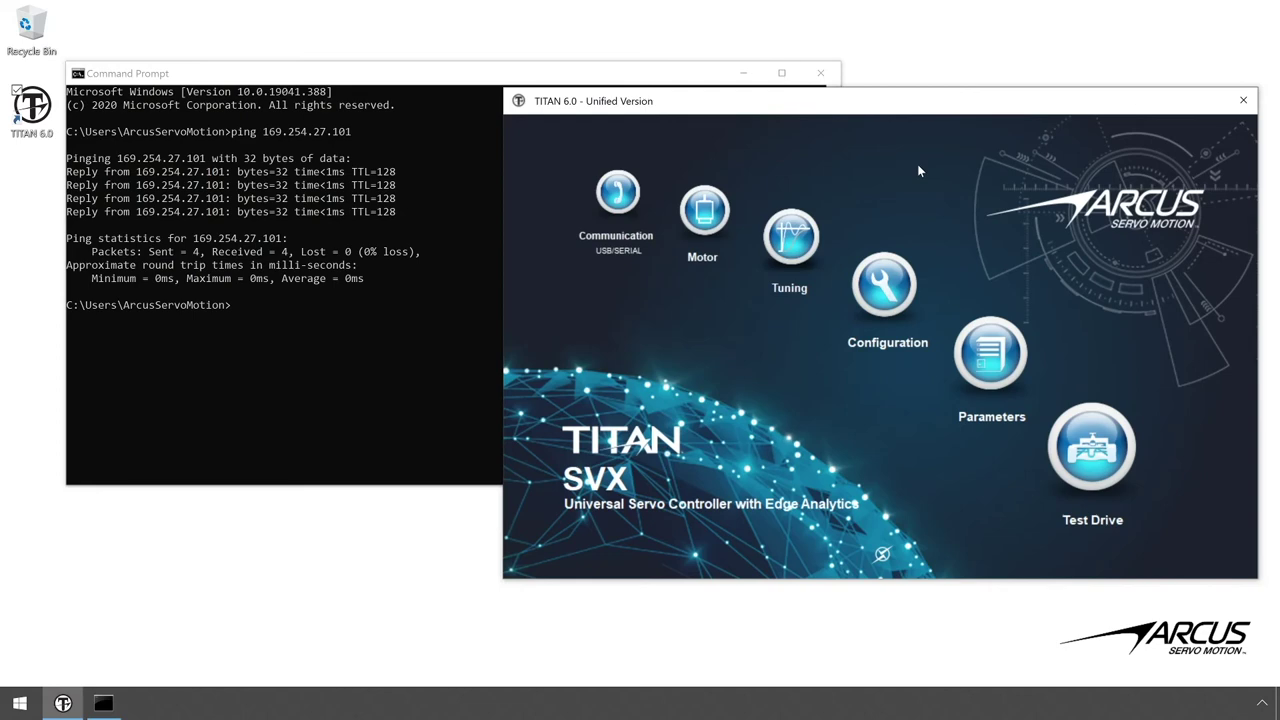
left_click(632, 197)
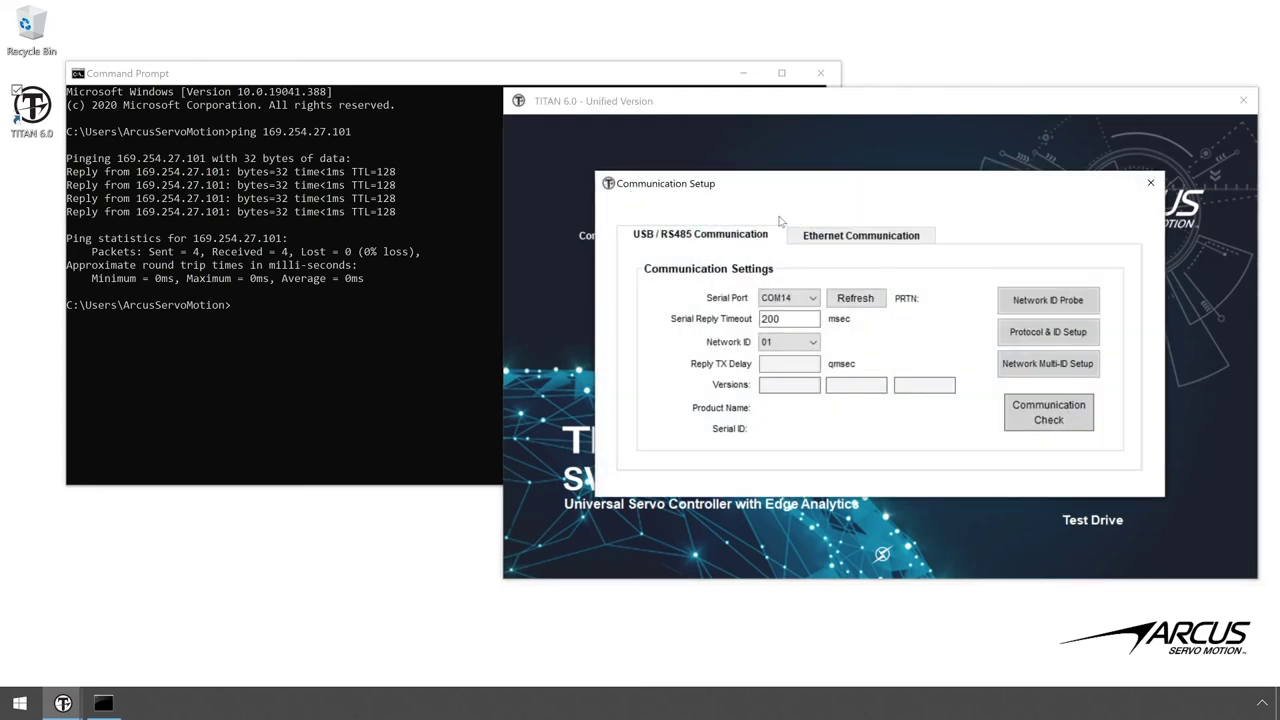
left_click(842, 234)
left_click(825, 317)
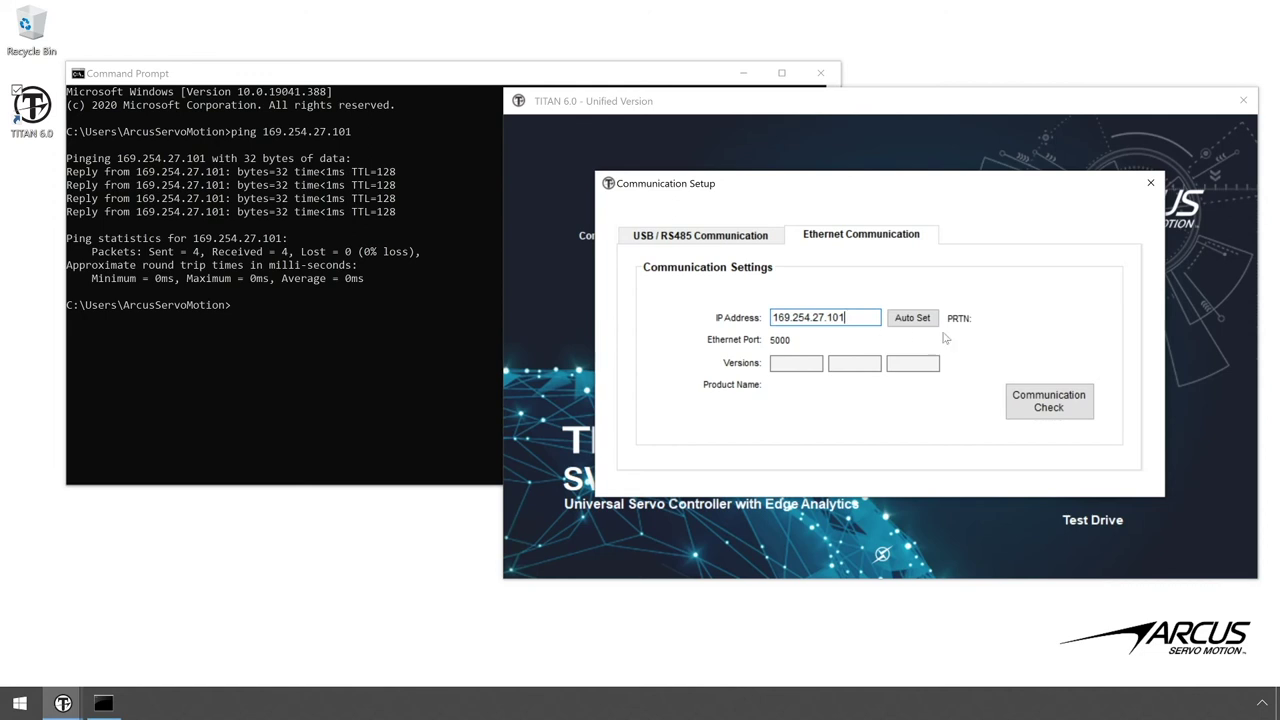
left_click(1030, 398)
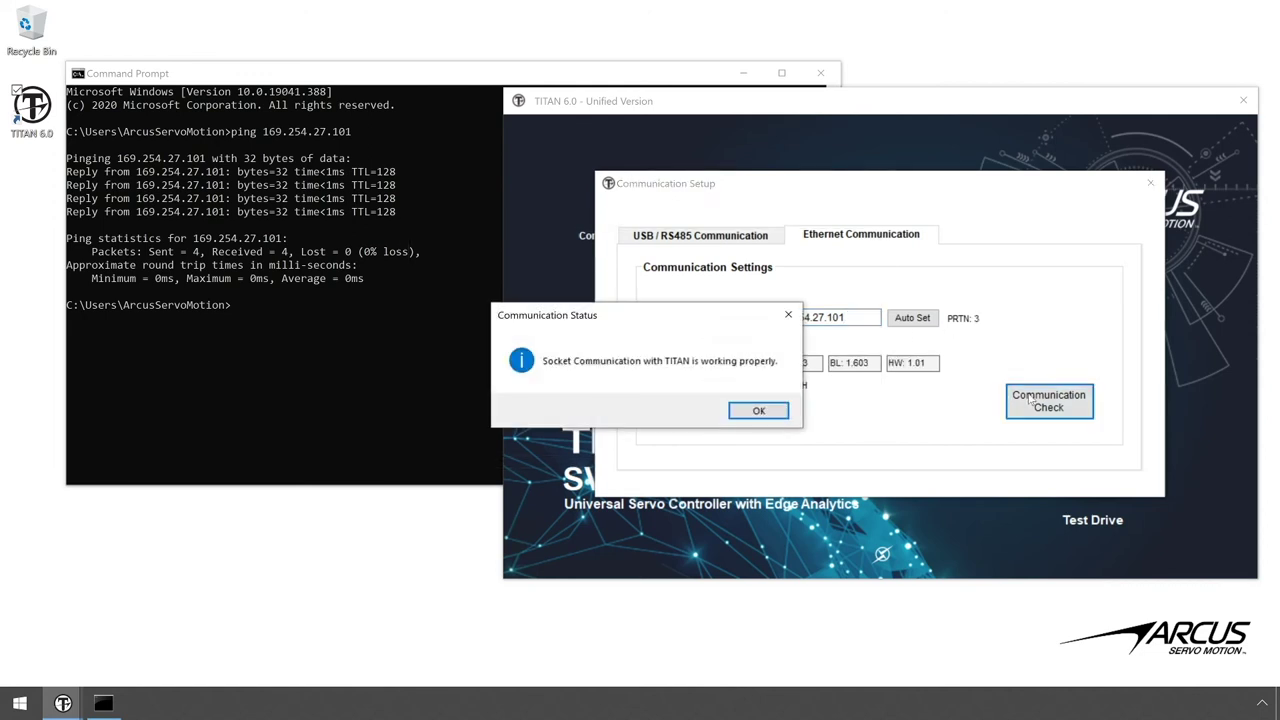
left_click(766, 413)
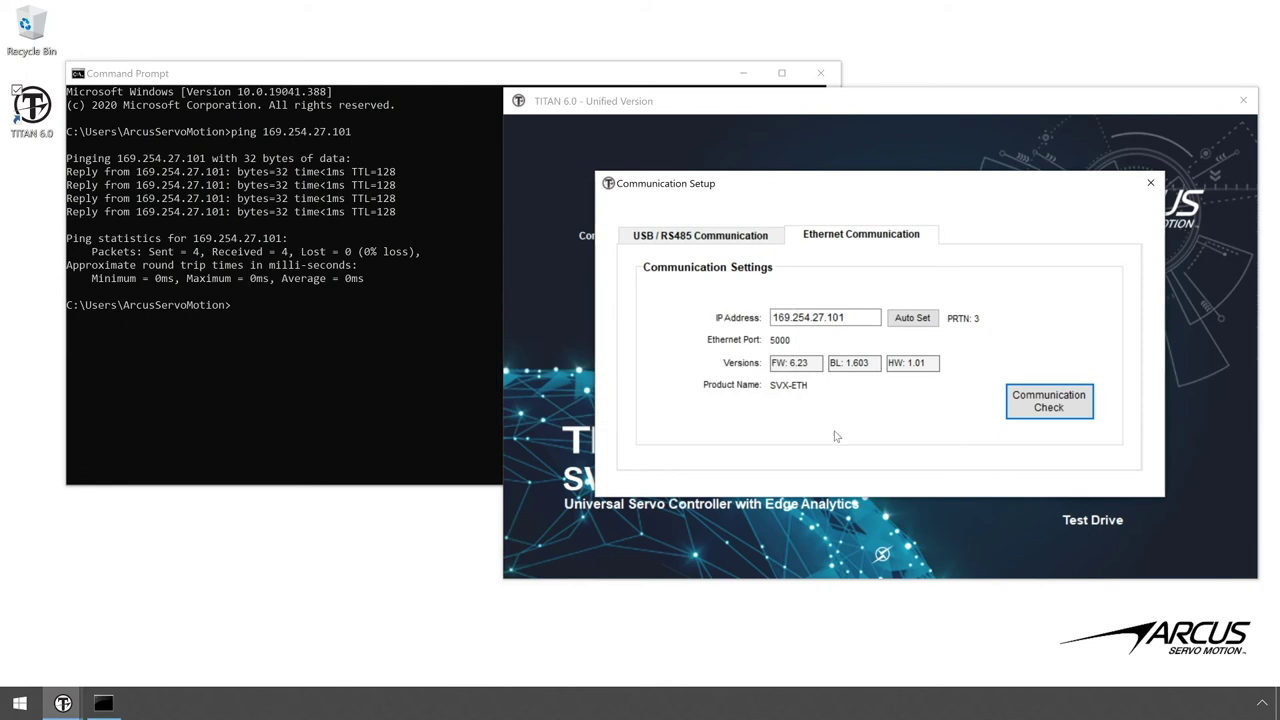
left_click(1150, 183)
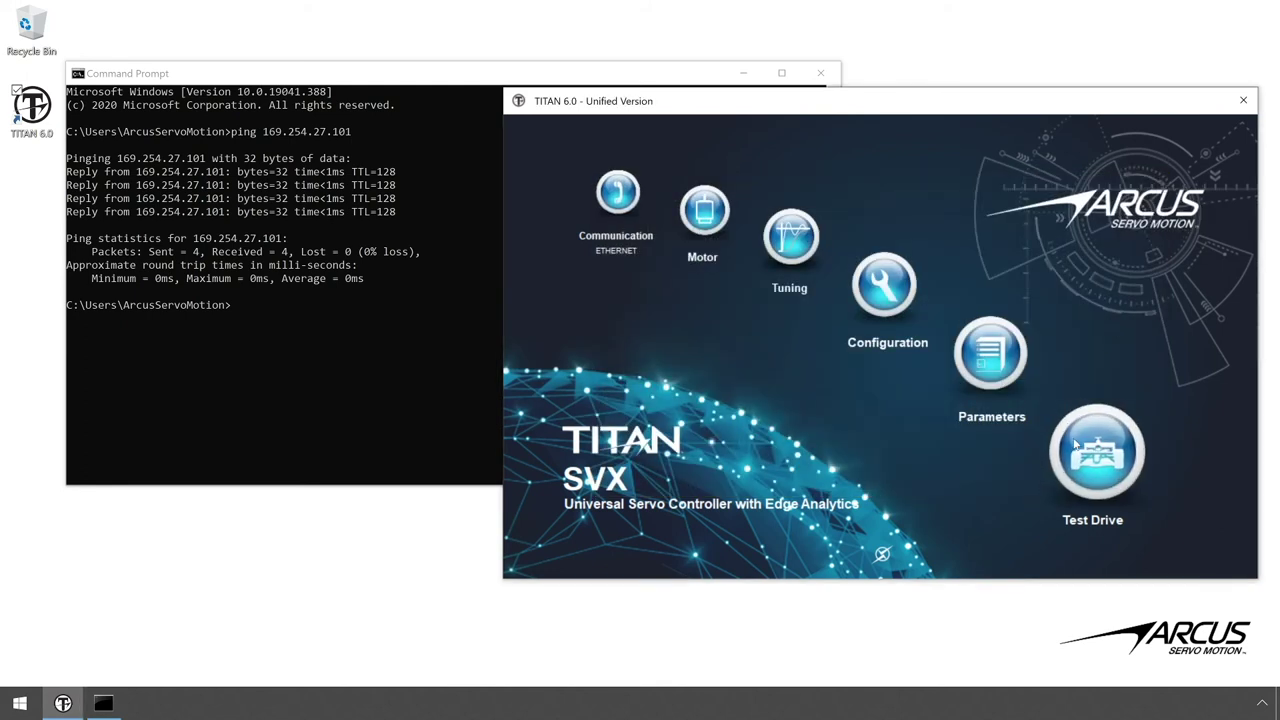
Launch Test Drive from the TITAN main menu for the Ethernet-connected controller
left_click(1075, 443)
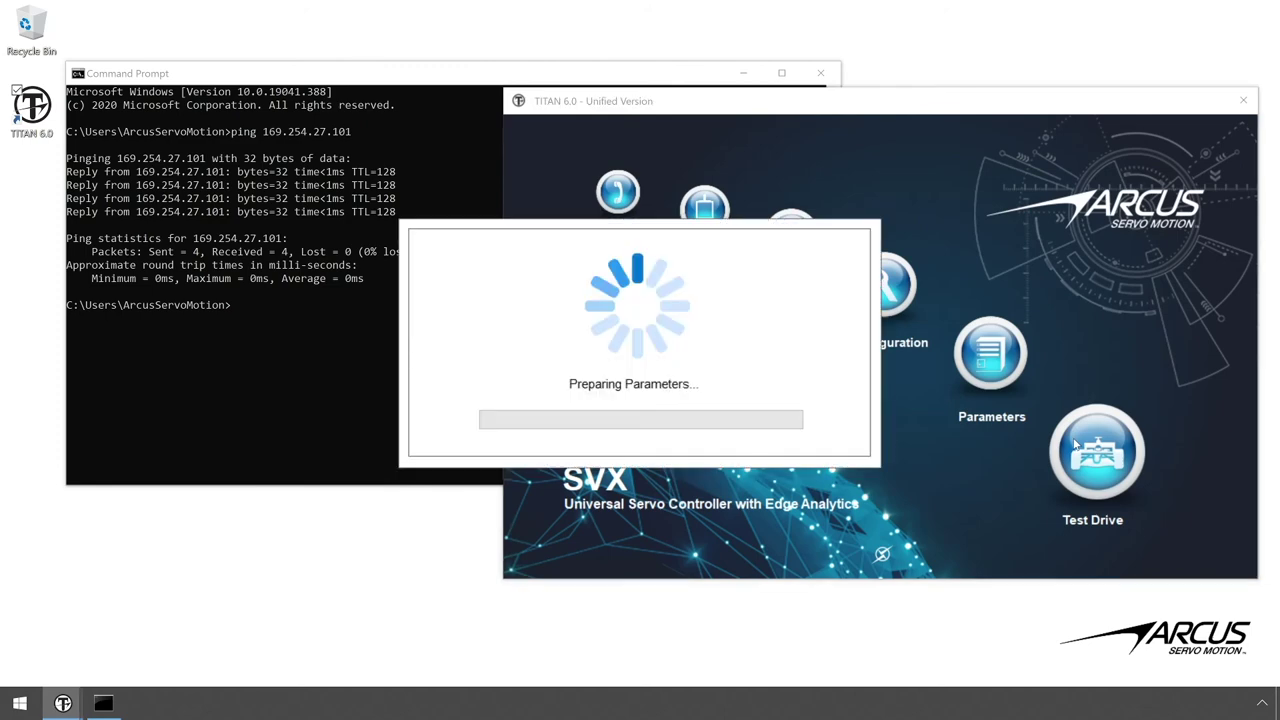